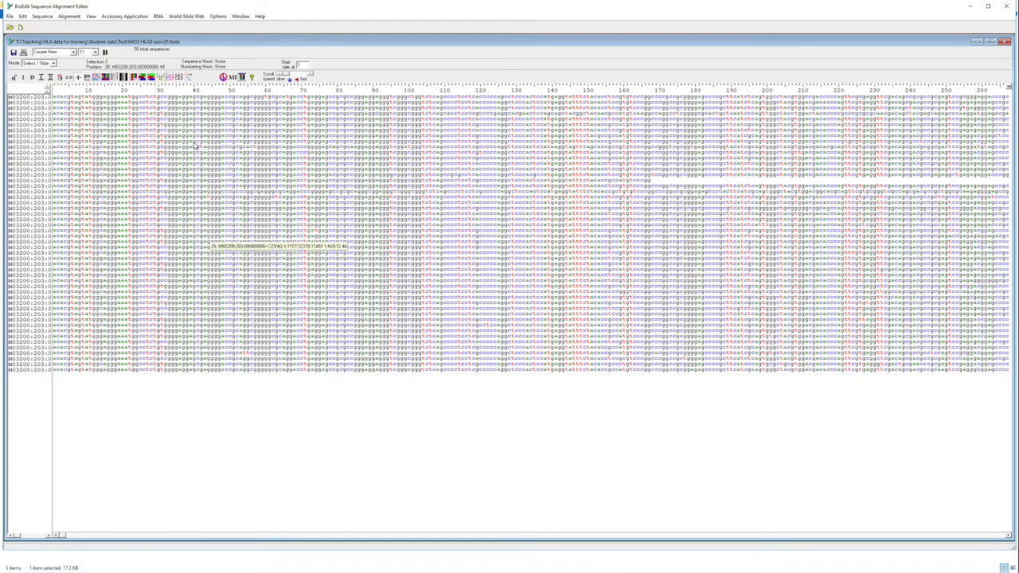
- Display bases identical to the first sequence as dots, and highlight alignment columns 60 and 66 in turn
left_click(190, 79)
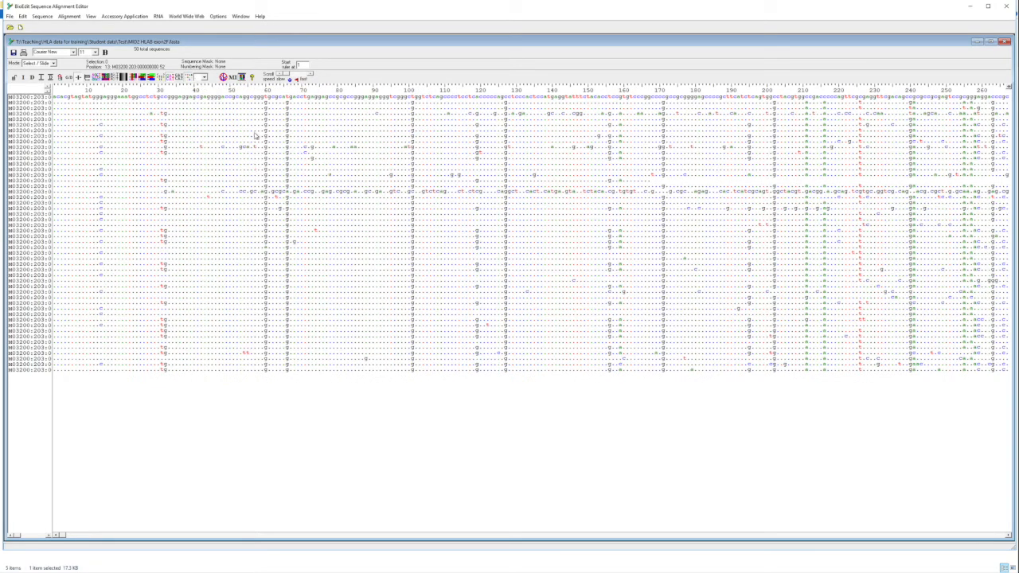
left_click(267, 91)
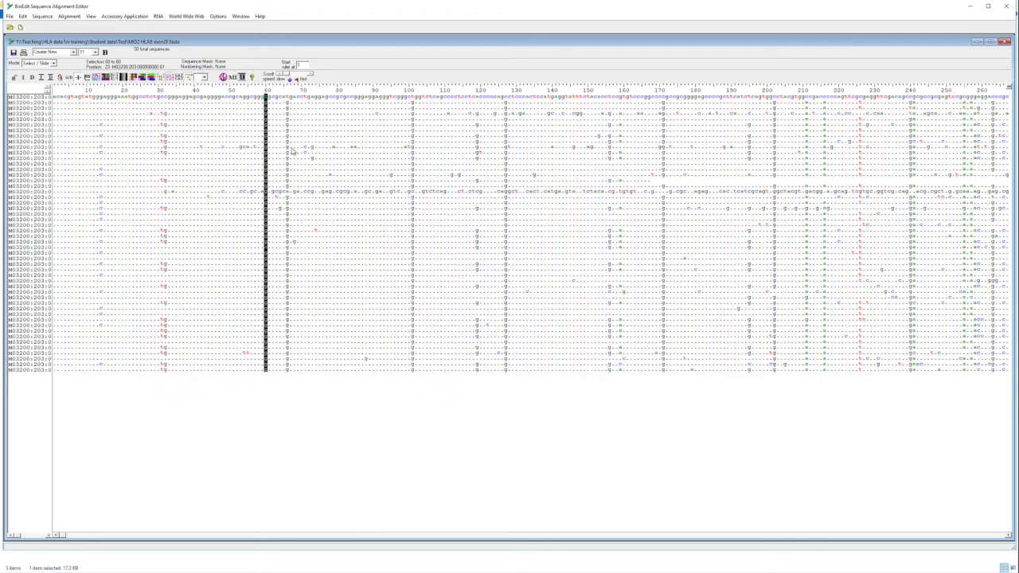
left_click(290, 89)
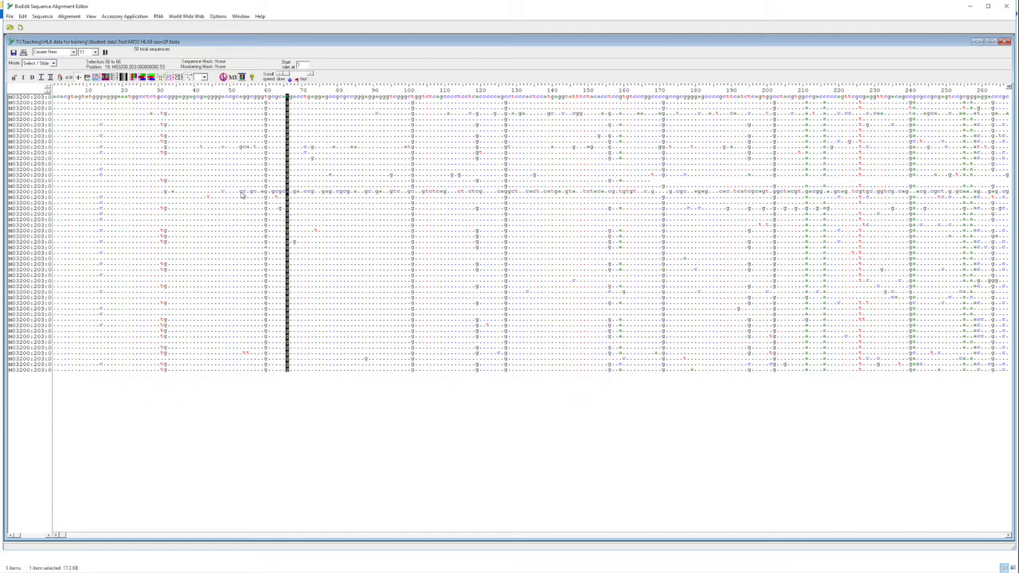
- Set the alignment to Edit mode with Insert, and place the cursor at position 53 of the 18th sequence
left_click(54, 64)
left_click(44, 75)
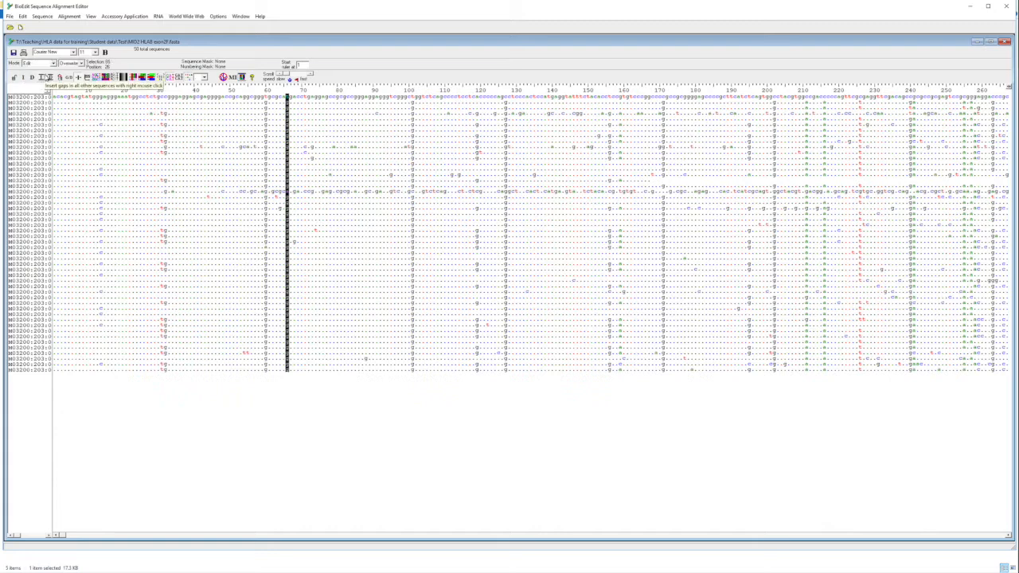
left_click(81, 63)
left_click(79, 71)
left_click(241, 193)
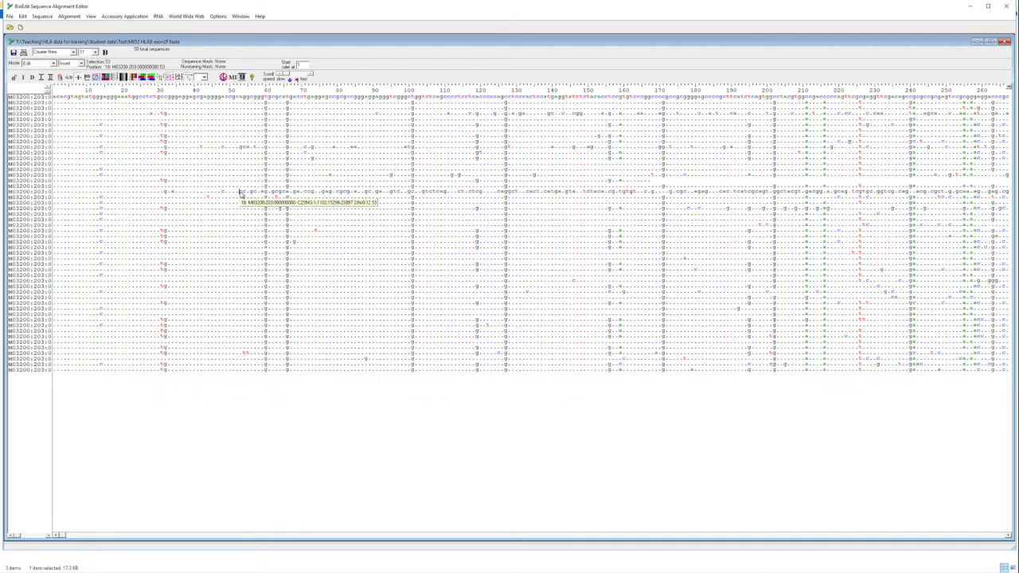
- Try to realign the 18th sequence by inserting gaps at position 53
key("space")
key("space")
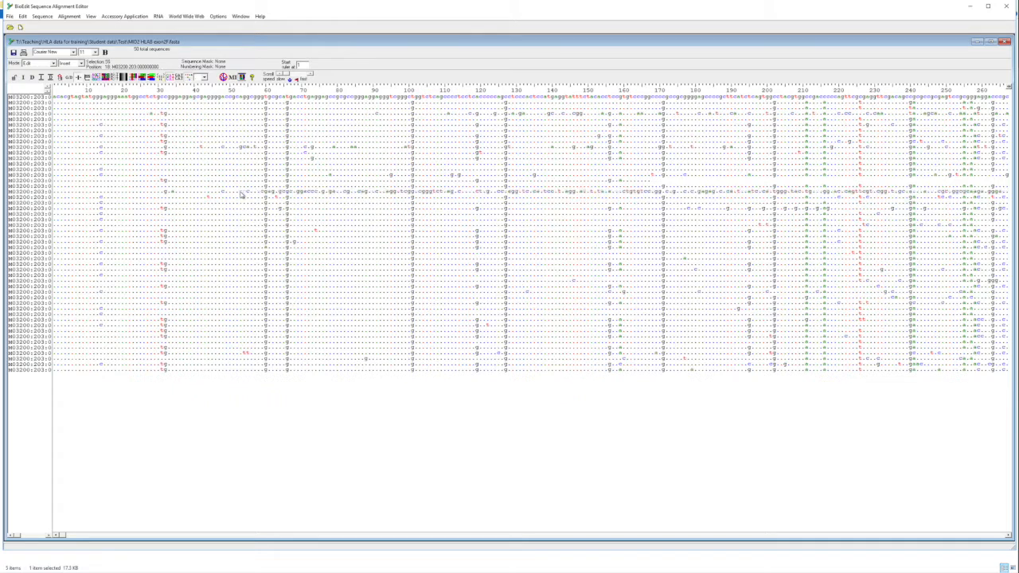
key("space")
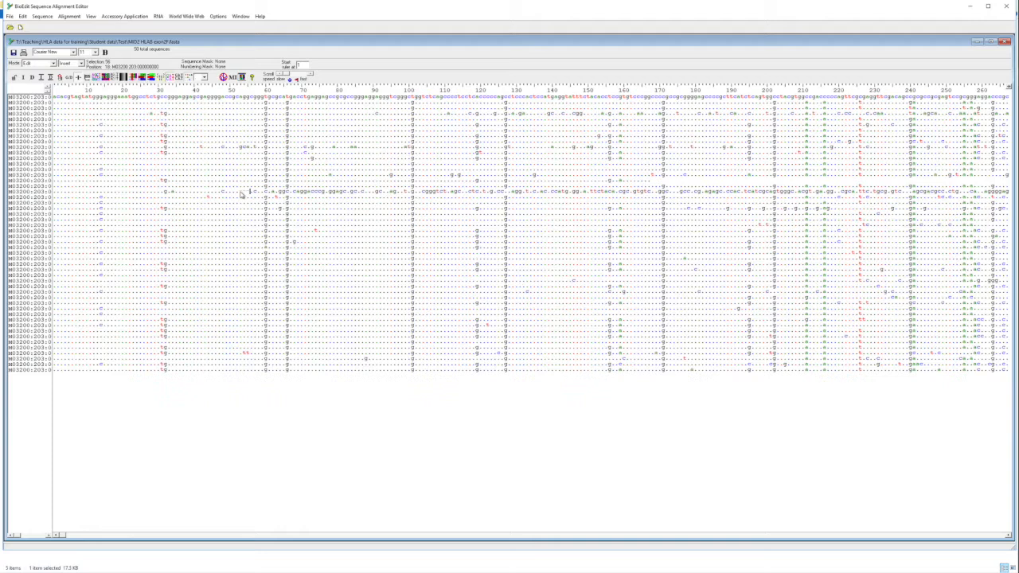
key("space")
key("space")
key("space")
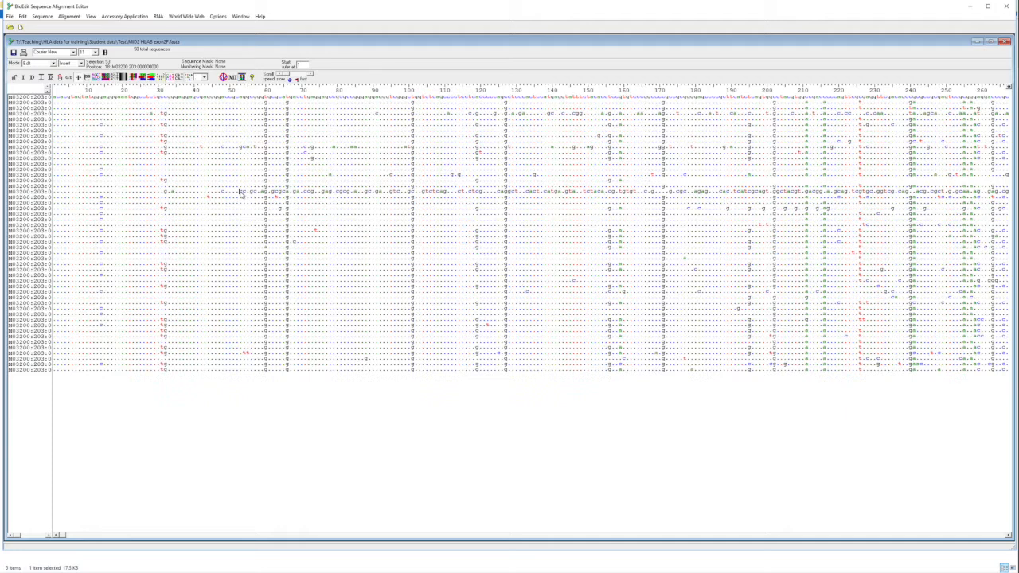
- Delete the extra base at position 53 of the 18th sequence to bring it back into alignment
key("Delete")
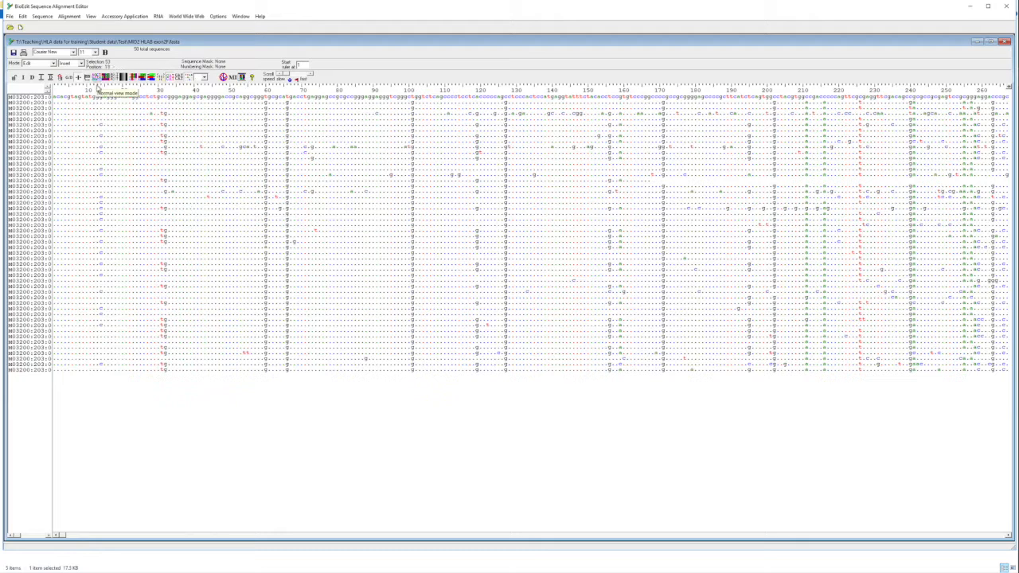
- Sort the sequences by summed residue frequencies in the selected columns 31 and 32
left_click(101, 87)
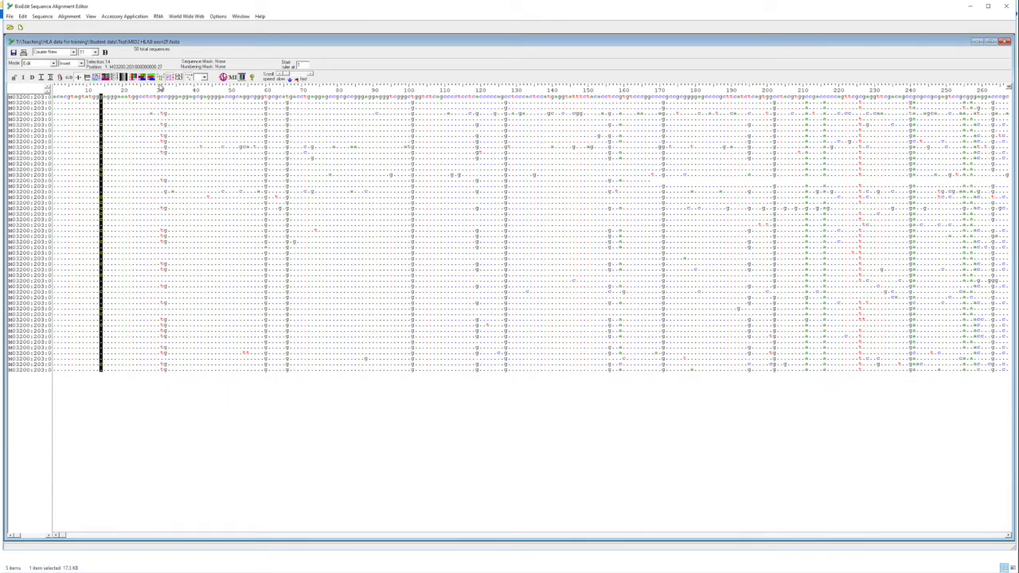
left_click(165, 89)
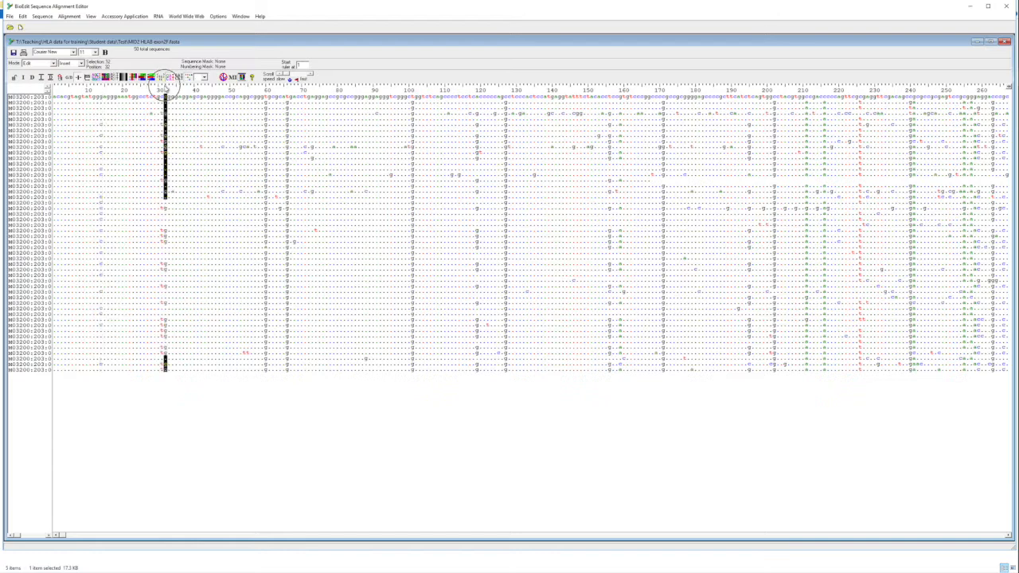
left_click(162, 89)
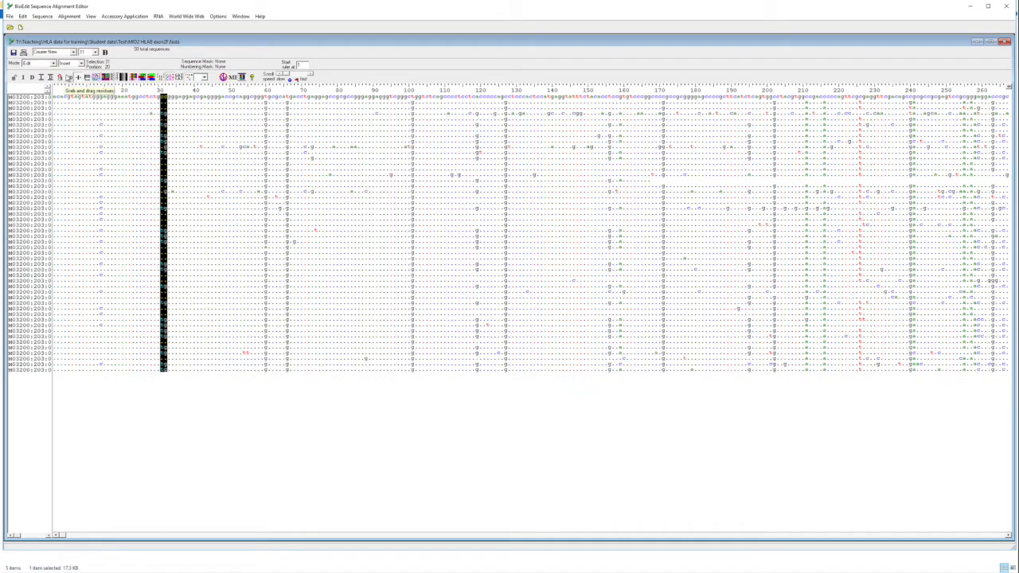
left_click(46, 18)
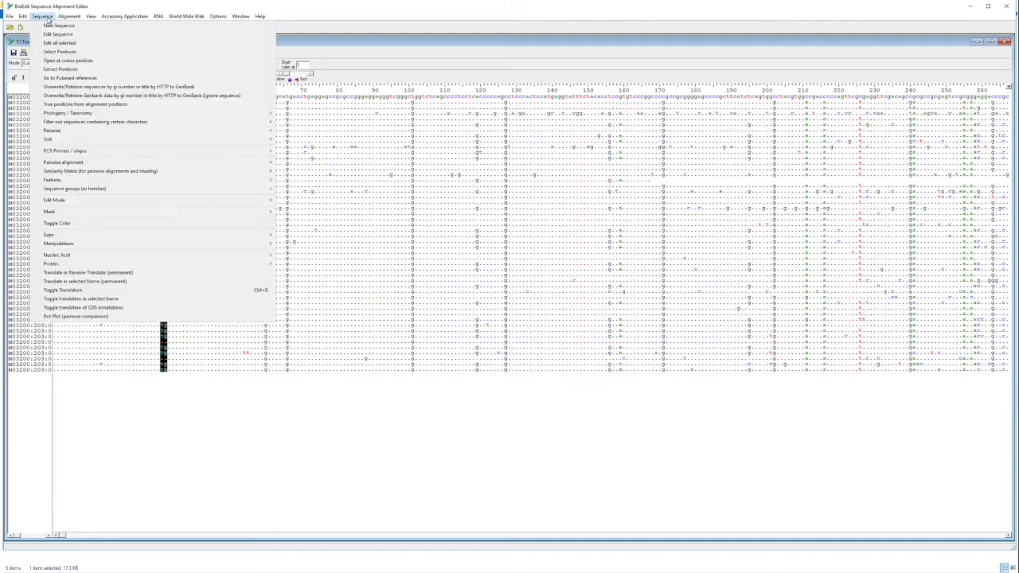
mouse_move(270, 142)
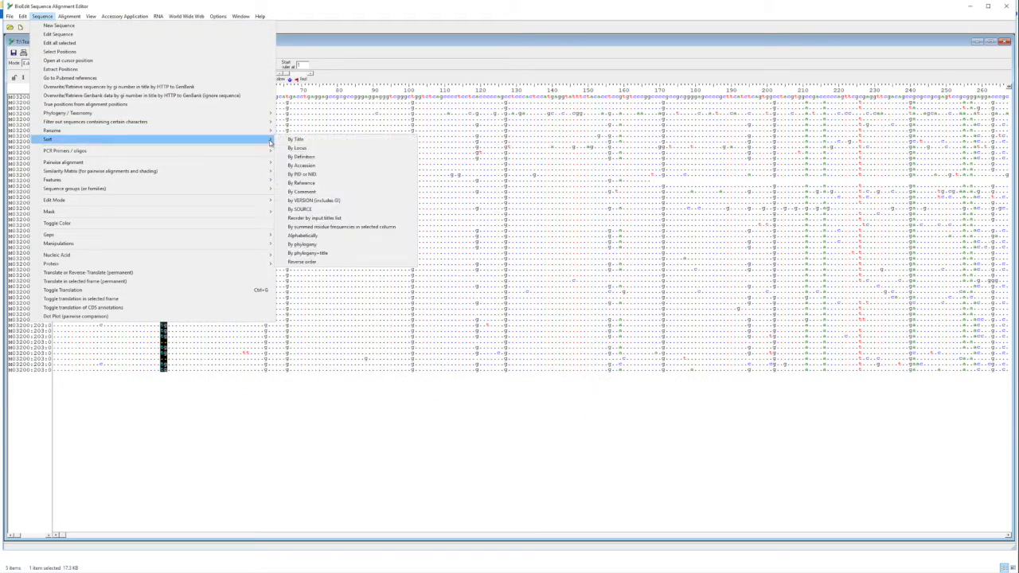
left_click(347, 229)
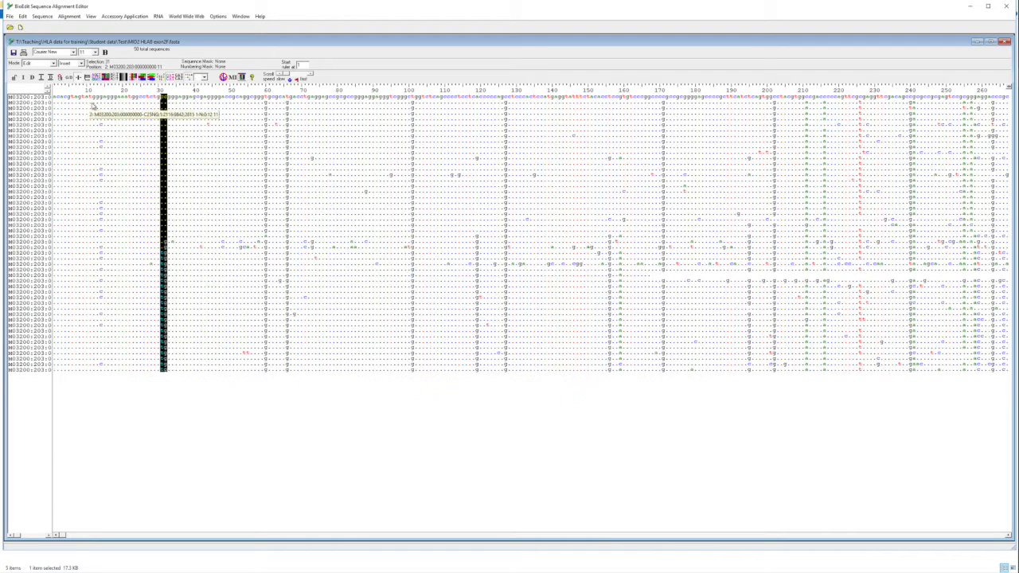
- Make the second sequence the reference for the identity display, review the alignment to its end, and highlight column 14
right_click(39, 105)
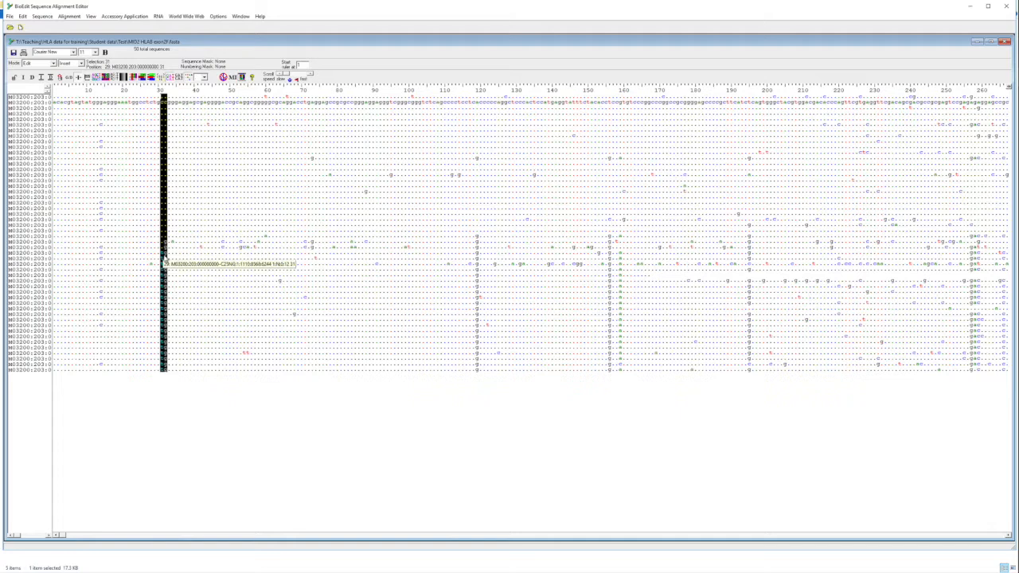
left_click(915, 536)
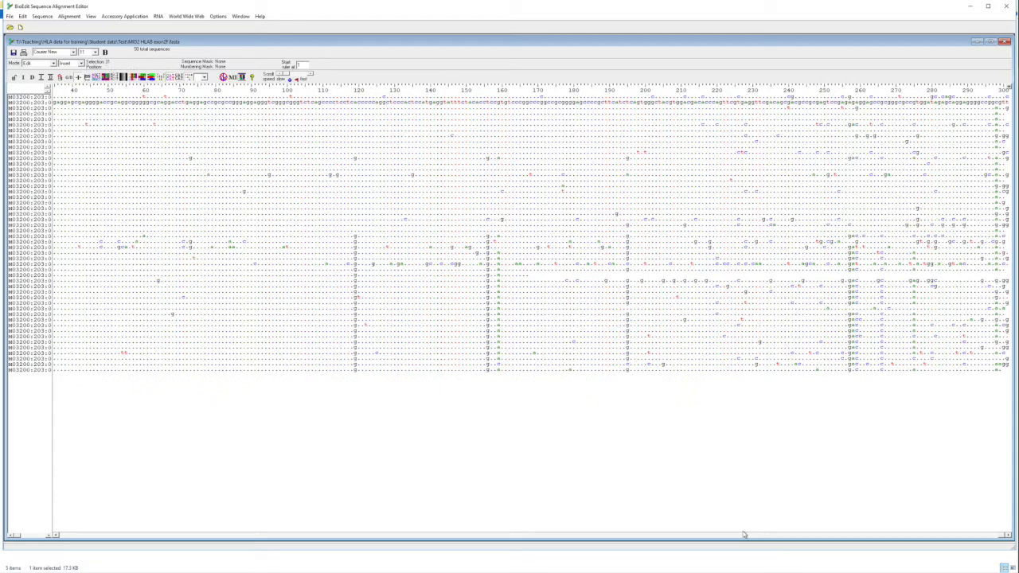
left_click(83, 537)
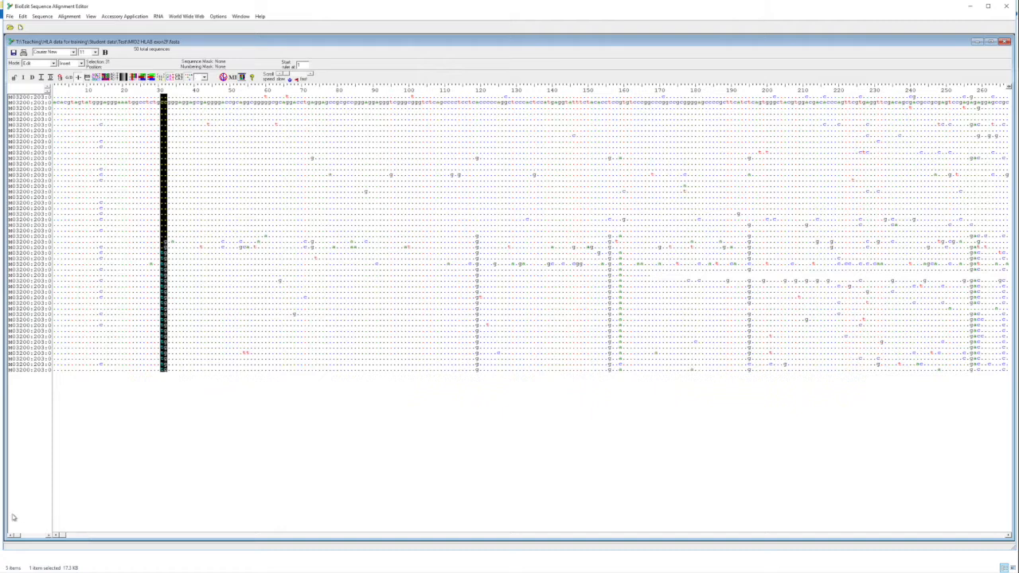
left_click(101, 93)
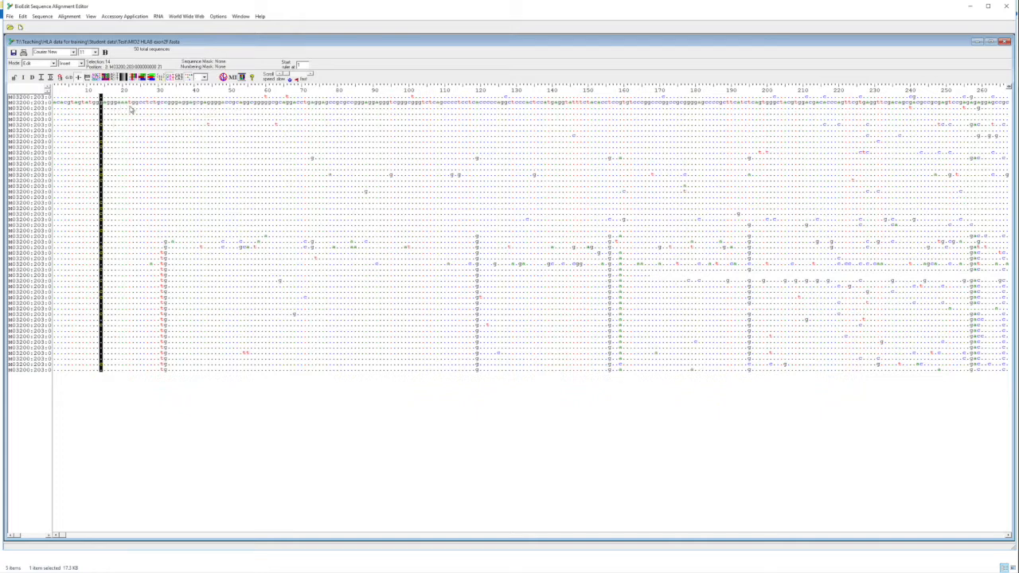
- Check the Bex2F primer sequence in the HLA primers workbook in Excel, and return to the alignment in BioEdit
key("alt+Tab")
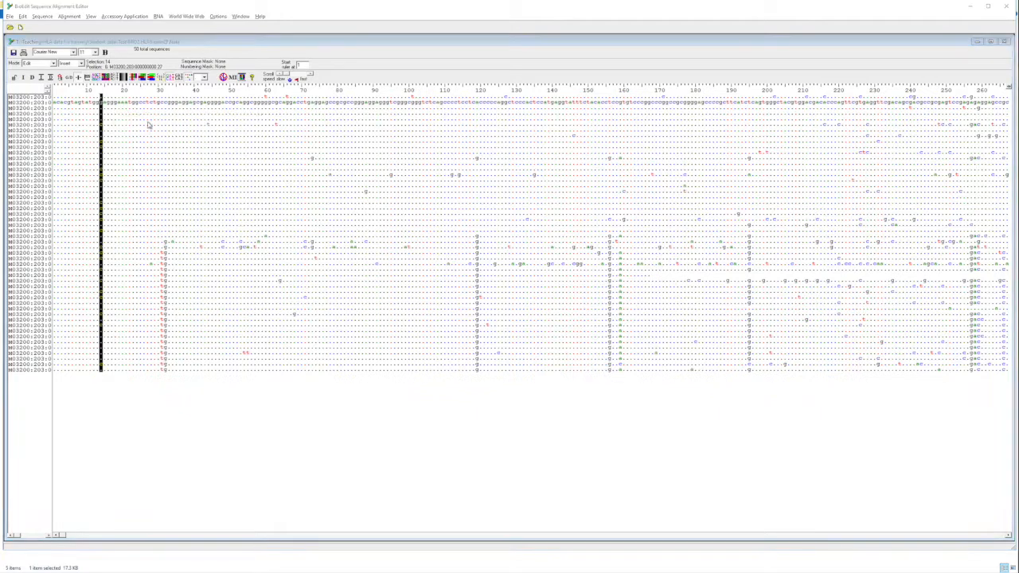
key("alt+Tab")
key("alt+Tab")
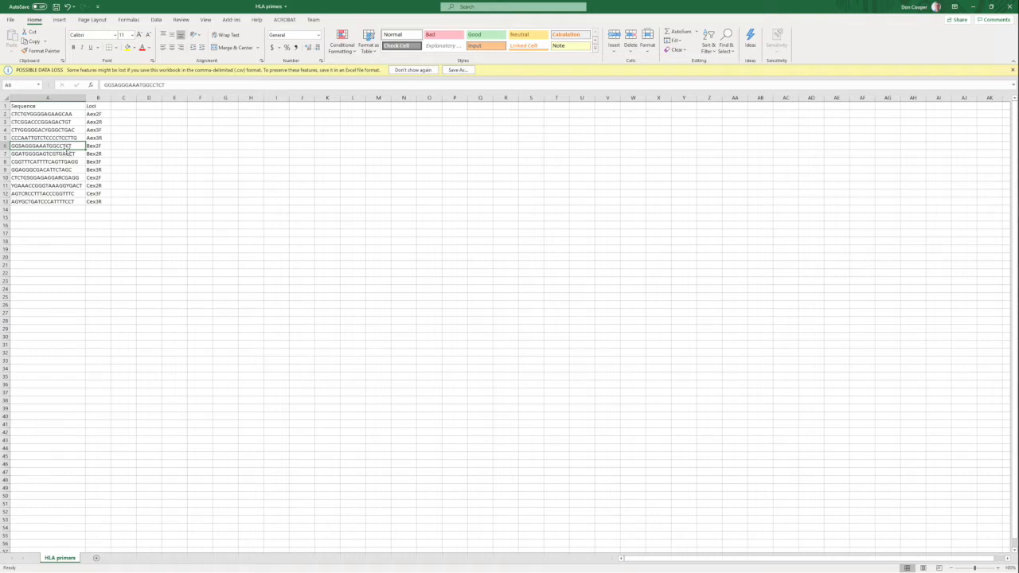
key("alt+Tab")
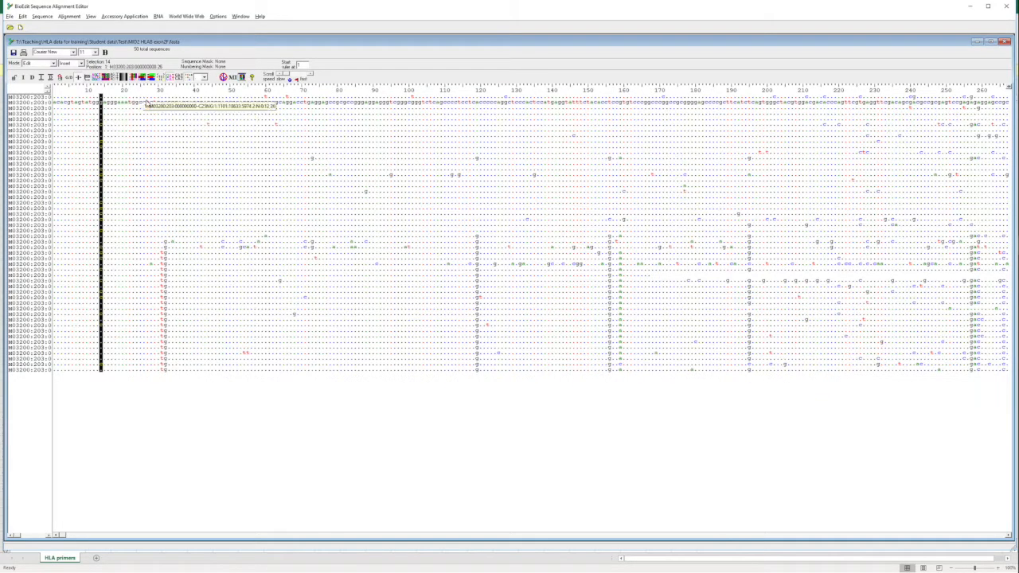
- Highlight column 30 and examine the bases near the end of the second sequence
left_click(158, 92)
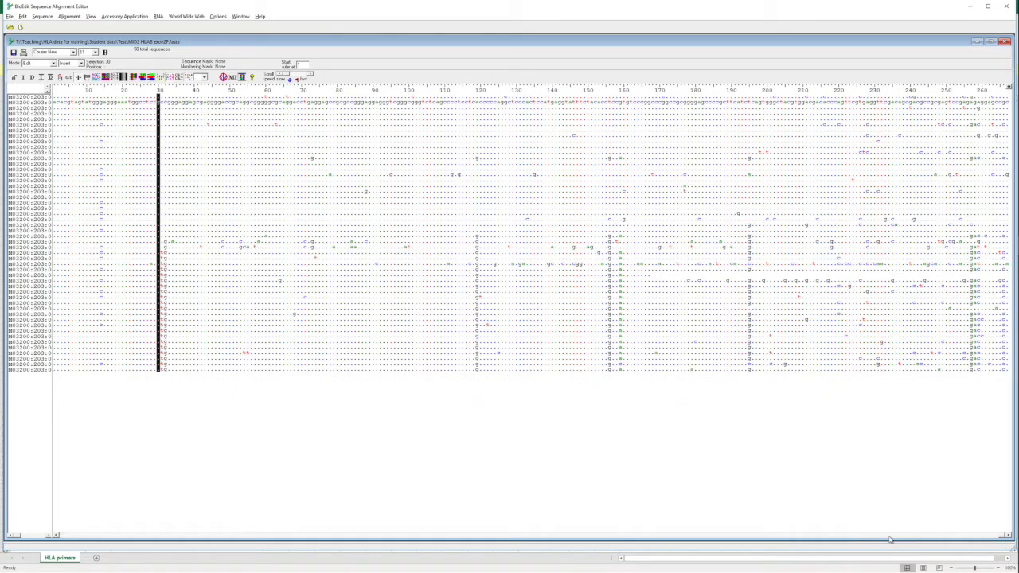
scroll(890, 540, "right", 3)
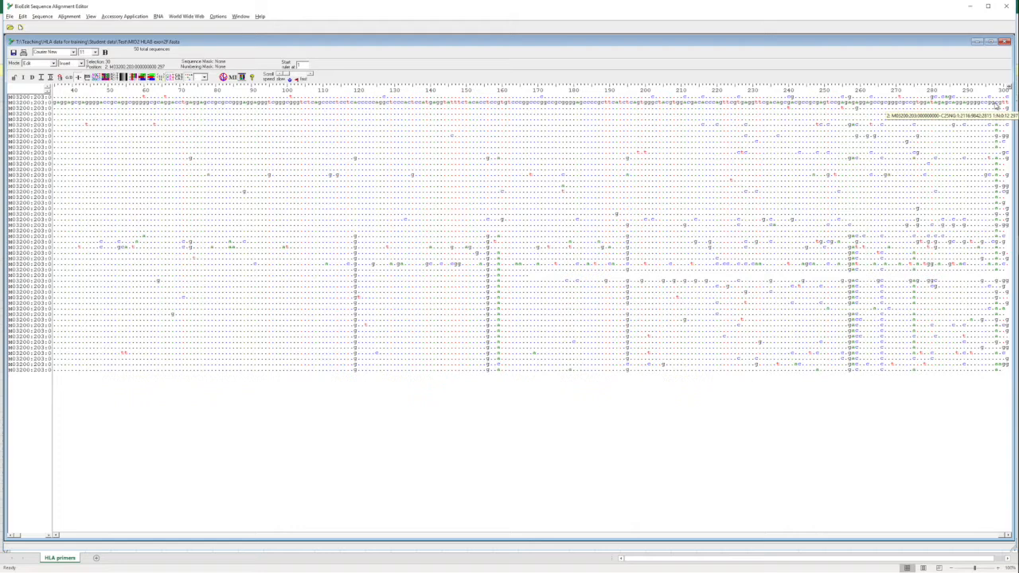
left_click(143, 536)
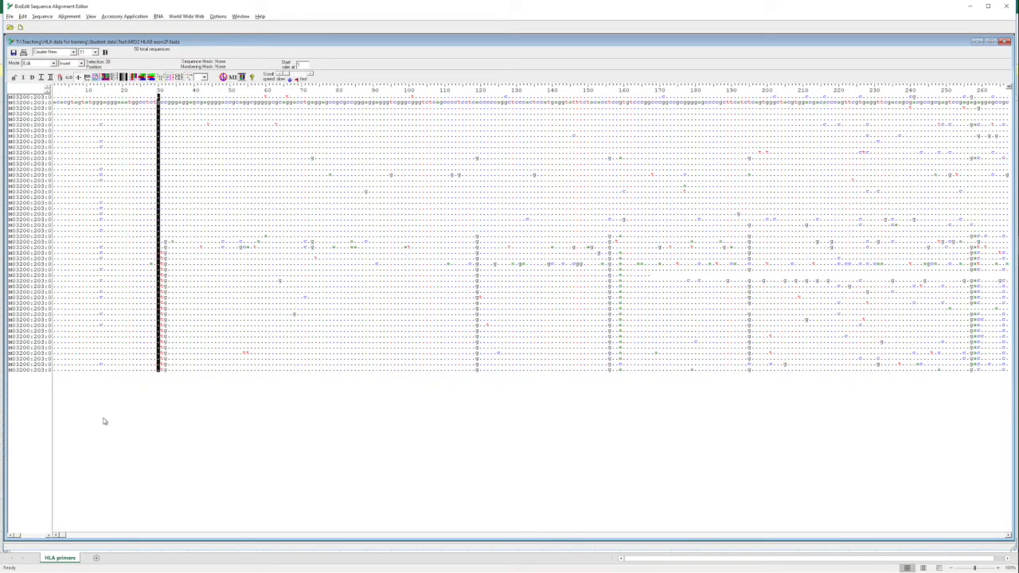
- Select and copy positions 30 to 297 of the second sequence
left_click(158, 106)
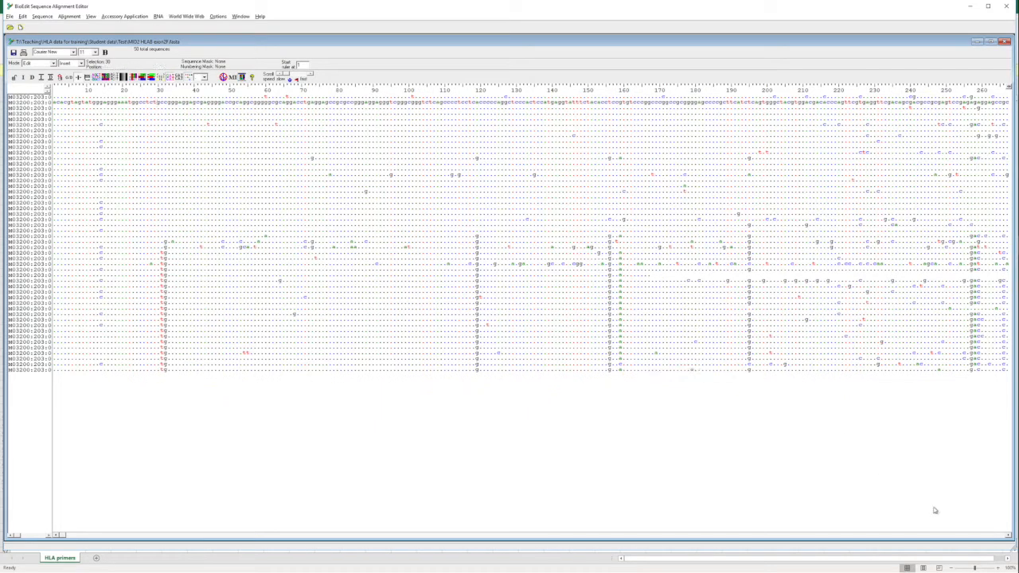
scroll(954, 539, "right", 3)
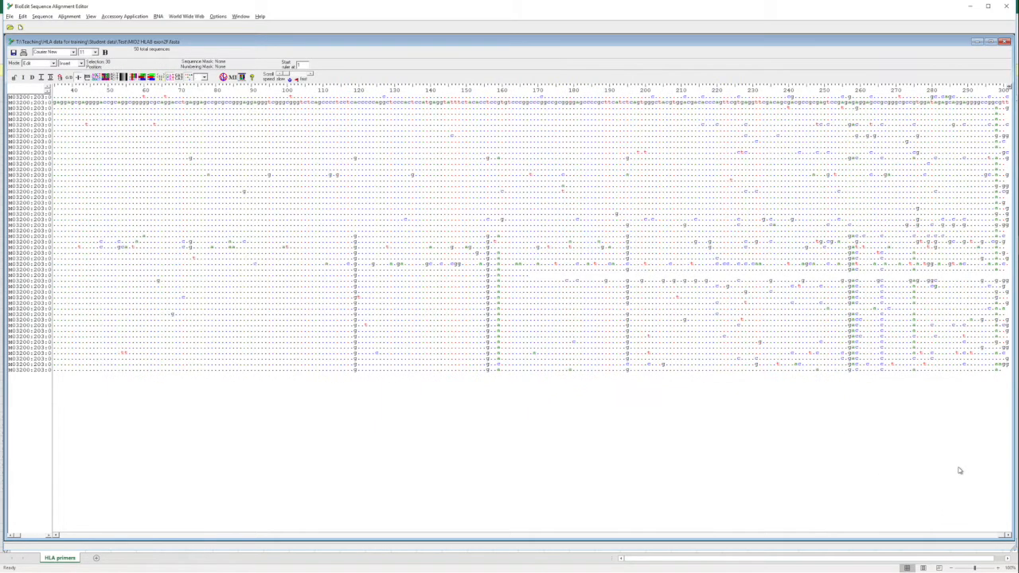
left_click(995, 104, "shift")
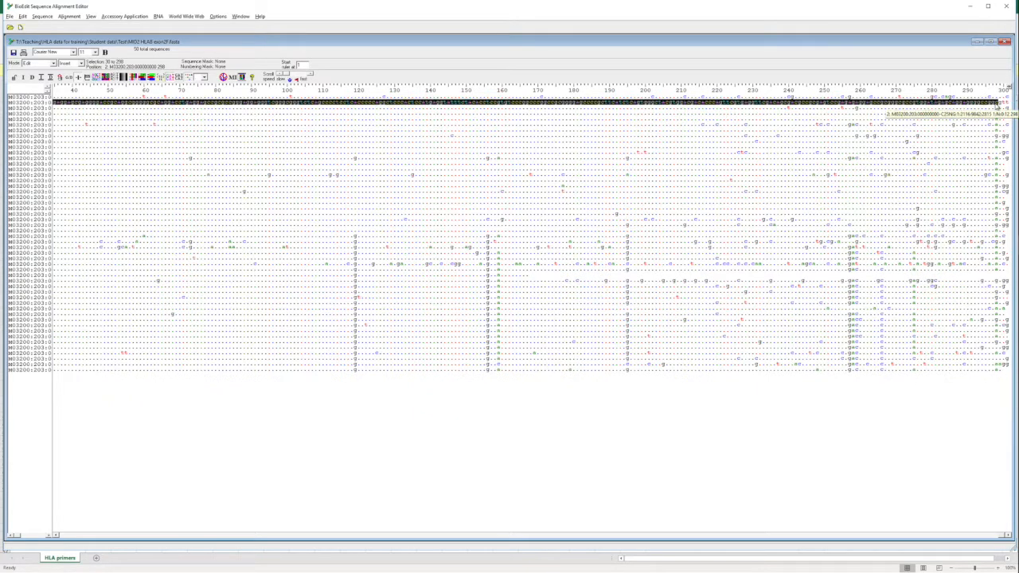
left_click(995, 104, "shift")
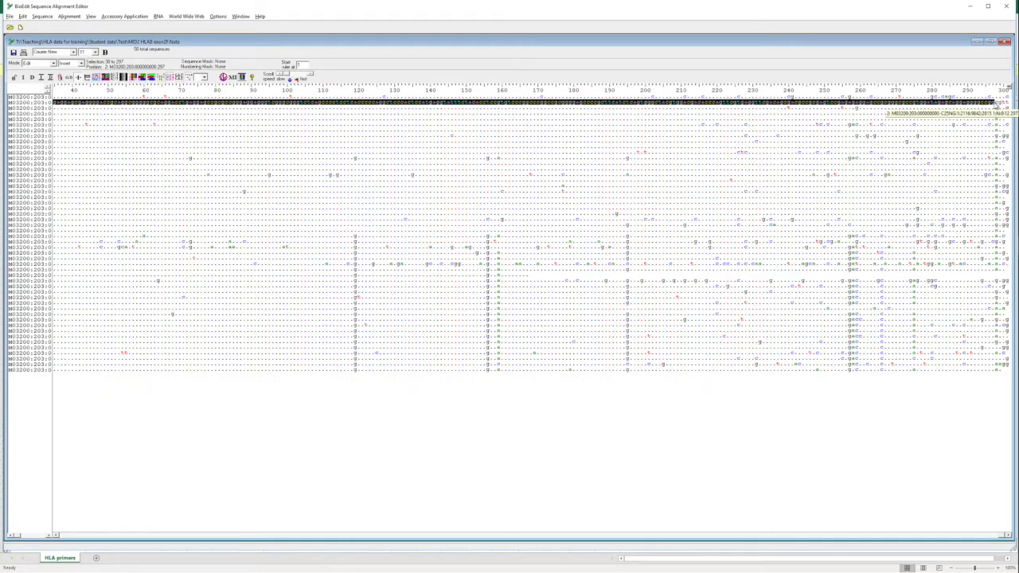
- Switch to PSPad and create a new TXT file
key("alt+Tab")
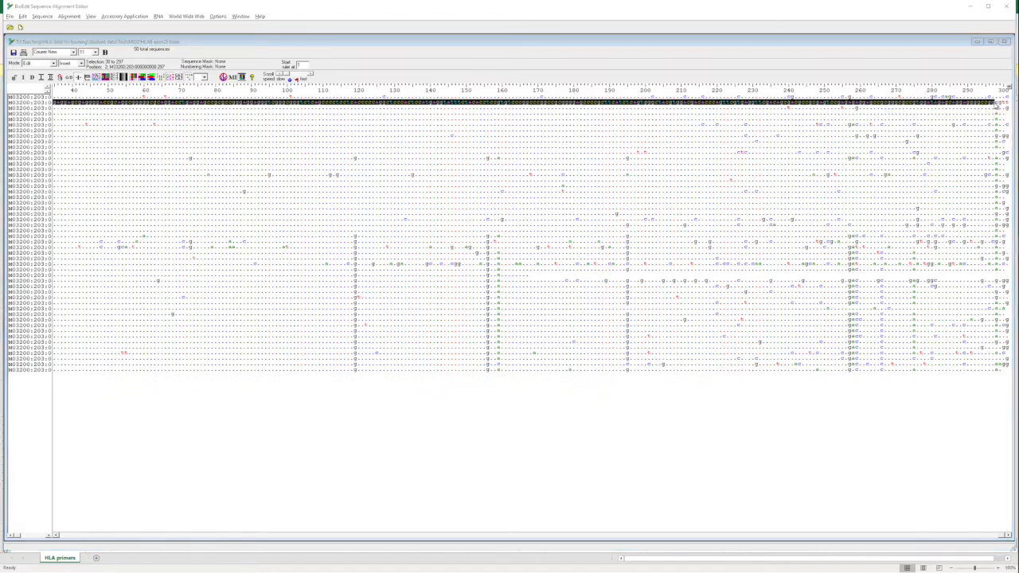
key("alt+Tab")
key("alt+Tab")
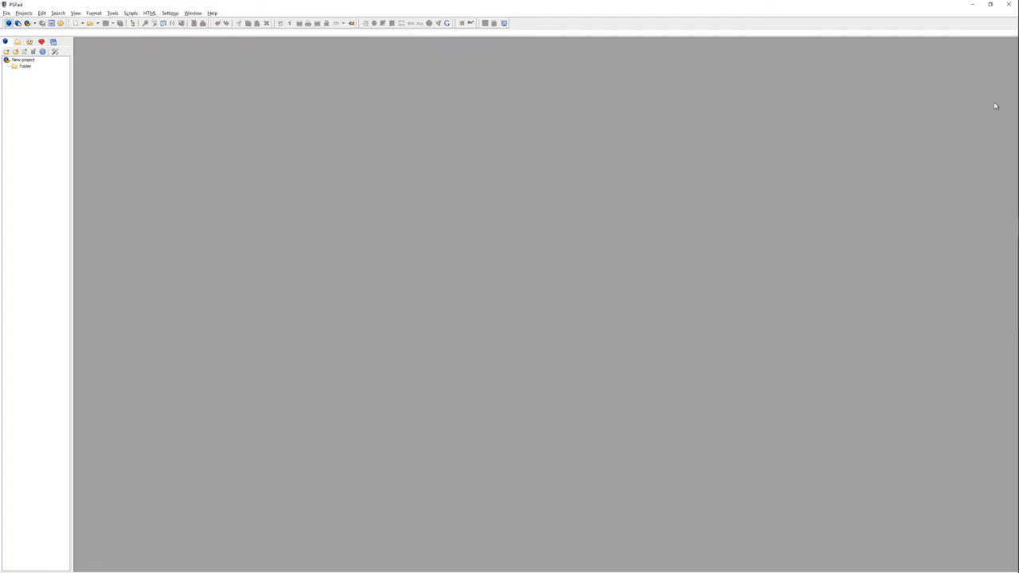
key("ctrl+n")
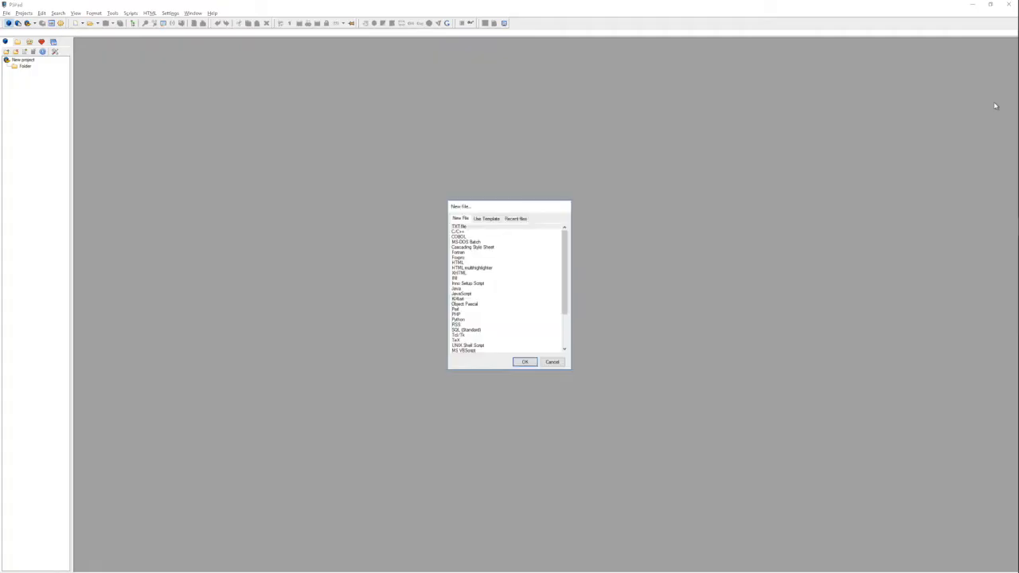
key("Return")
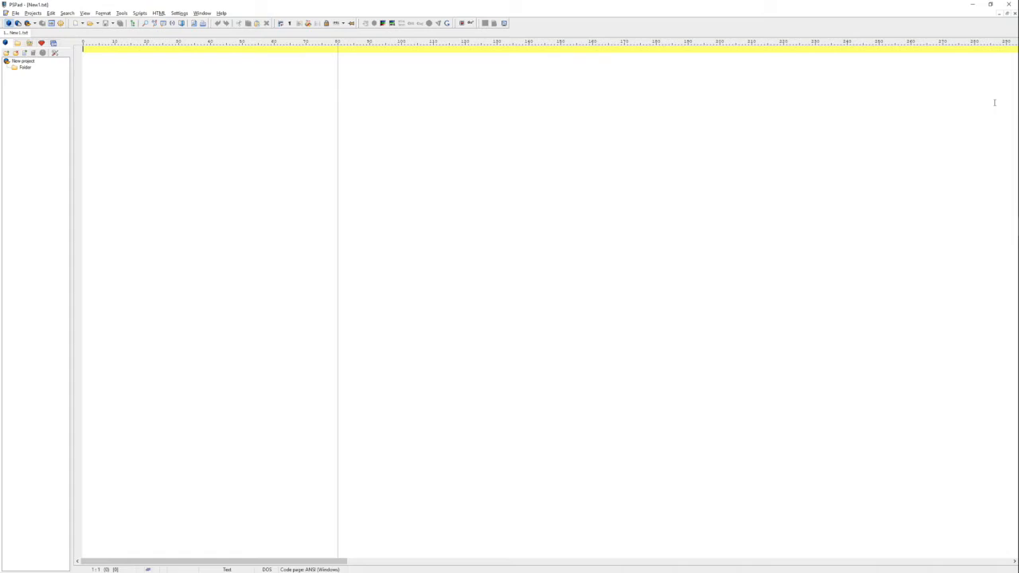
- Enter the header line ">MID2 HLAB ex2F a" and paste the copied sequence on the line below it
type("1")
type("HID2 ")
type("HLAB")
type(" ex2")
type("8")
type(" x")
key("Return")
key("ctrl+v")
key("Return")
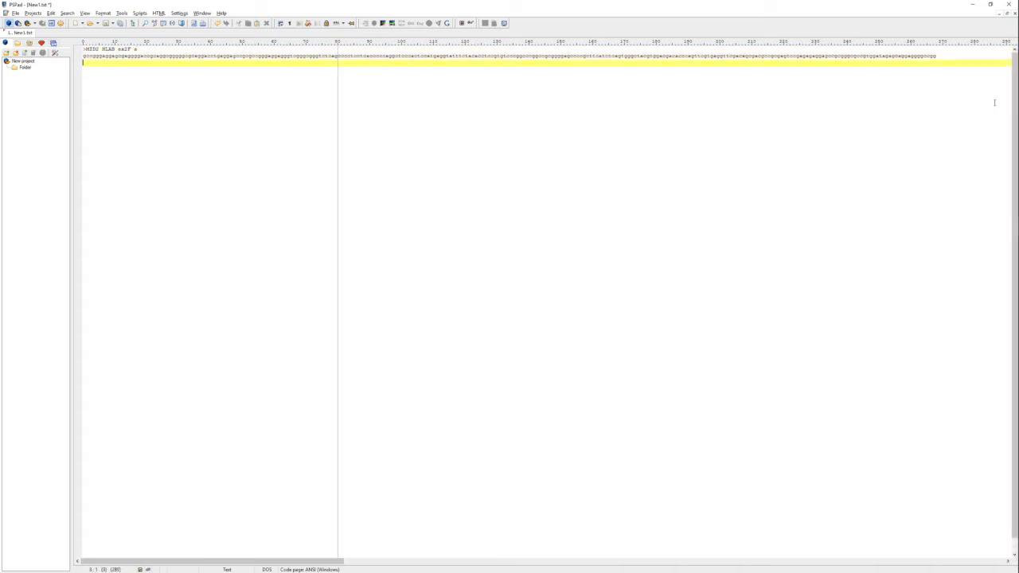
- Add the header line ">MID2 HLAB ex2F b" below the pasted sequence, followed by a new line
type(">HID")
type("2 ")
type("HLAB ")
type("ex")
type("2F ")
type("b")
key("Return")
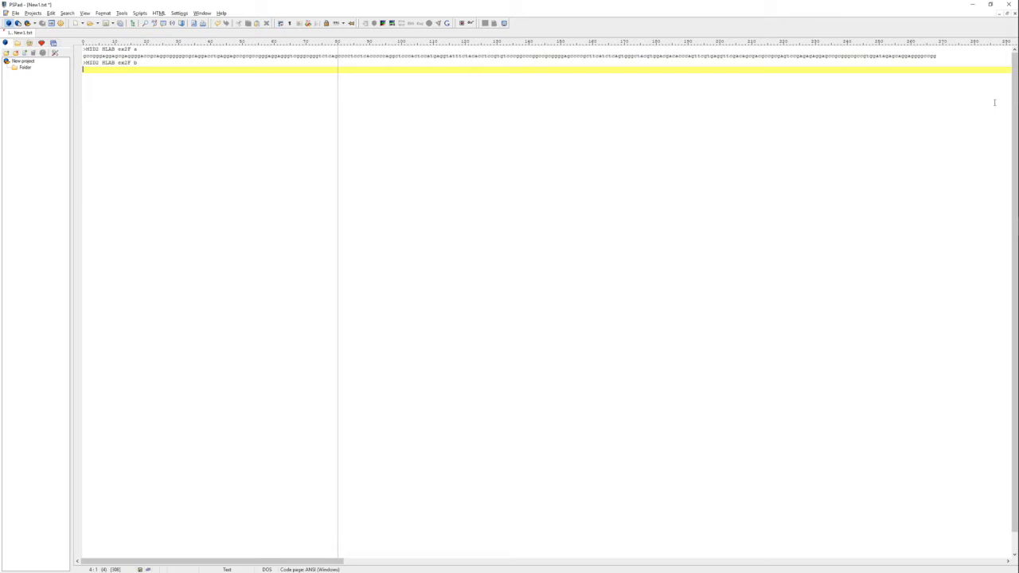
- Switch to BioEdit and set several second-allele sequences in turn as the reference, settling on sequence 40 and checking its differences along the alignment
key("alt+Tab")
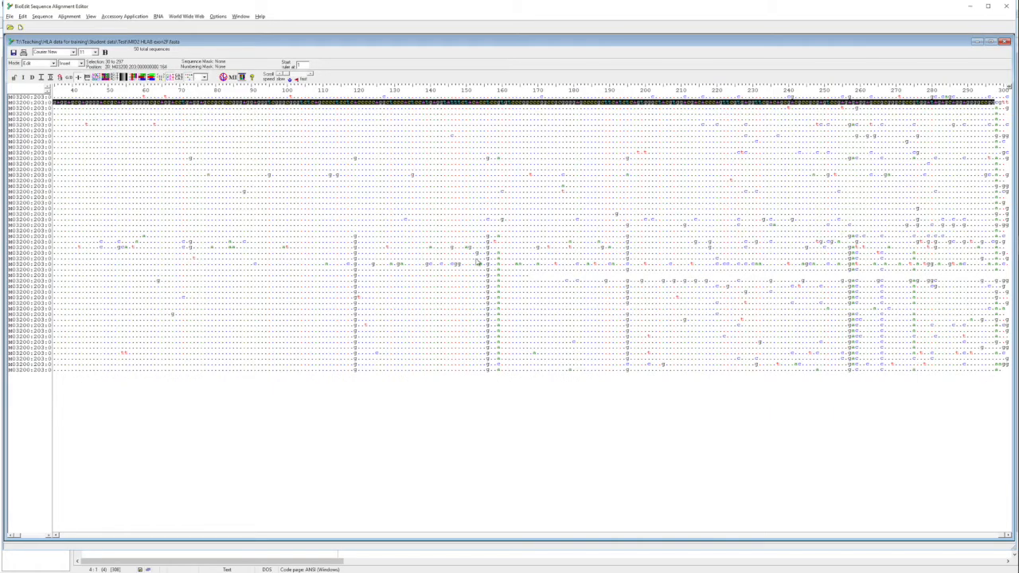
left_click(45, 271)
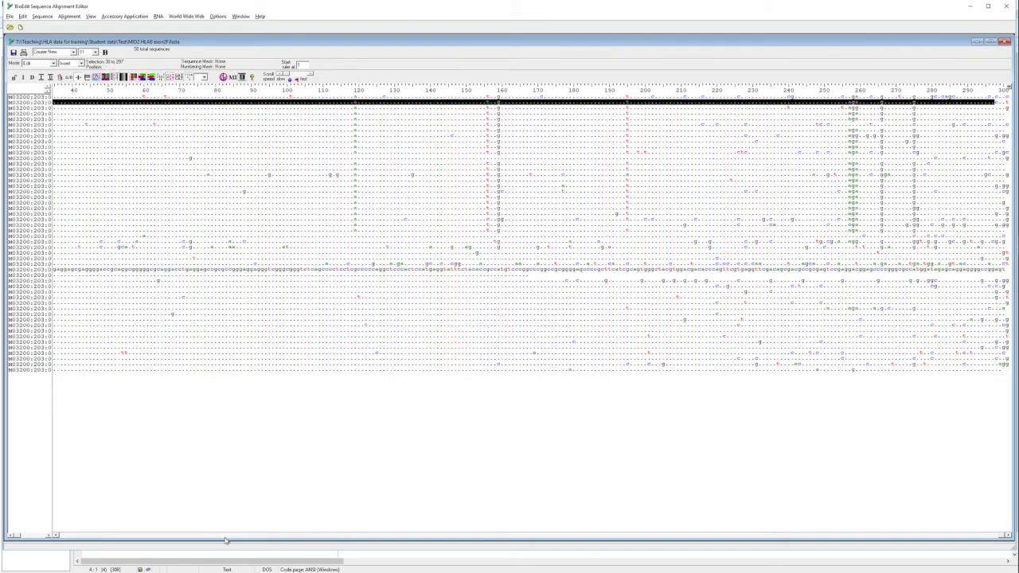
left_click(225, 536)
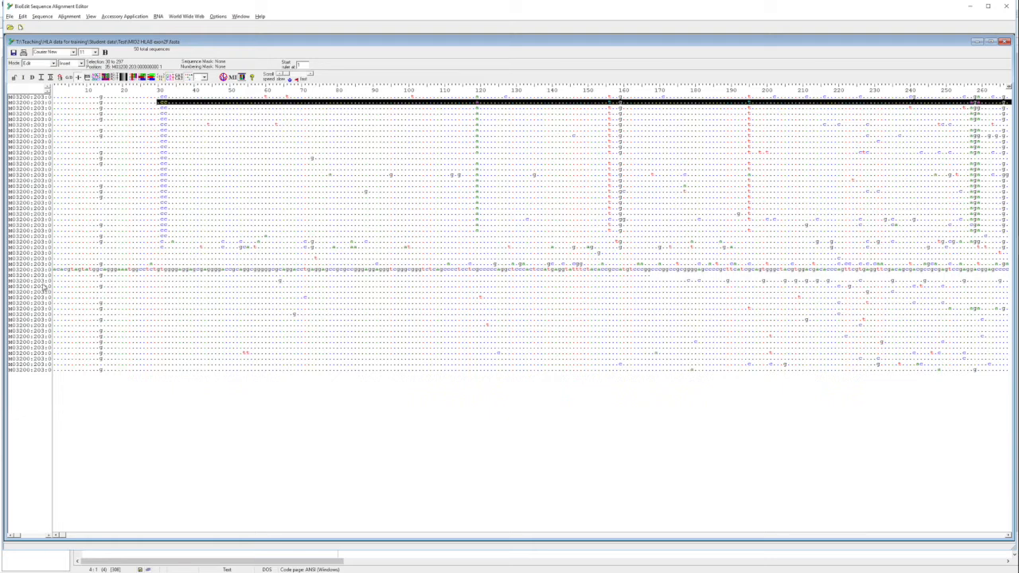
right_click(41, 283)
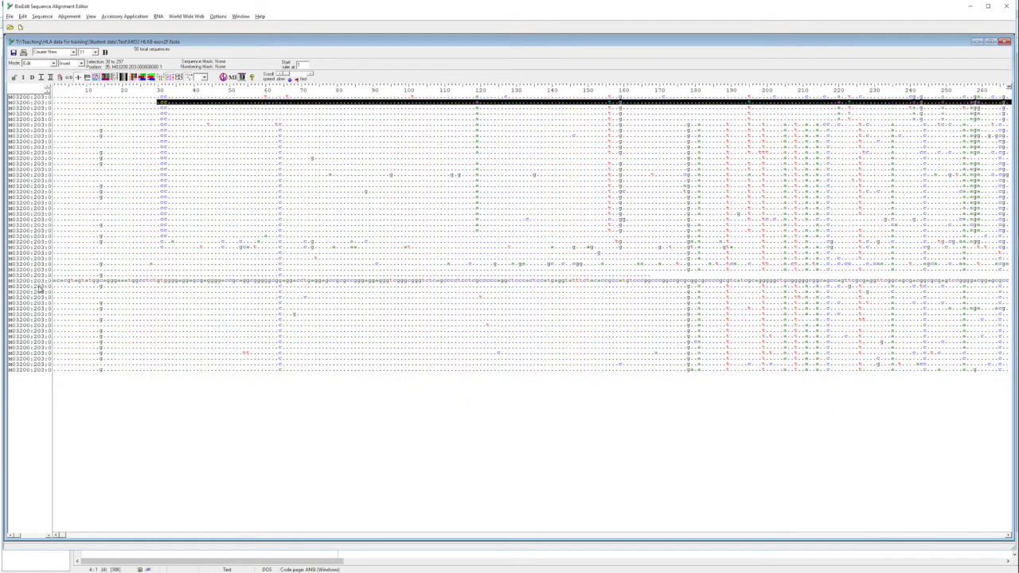
right_click(39, 286)
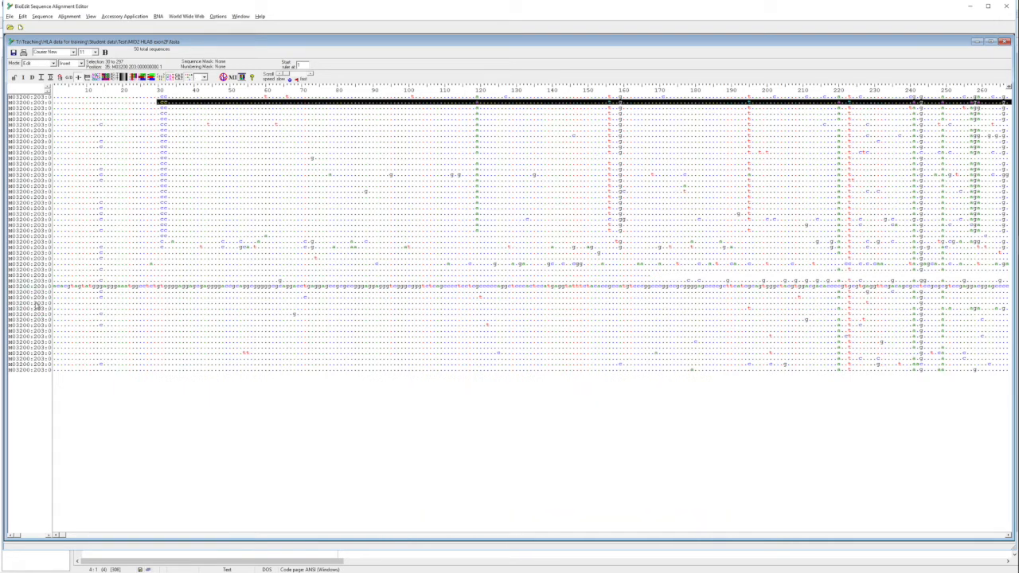
right_click(36, 304)
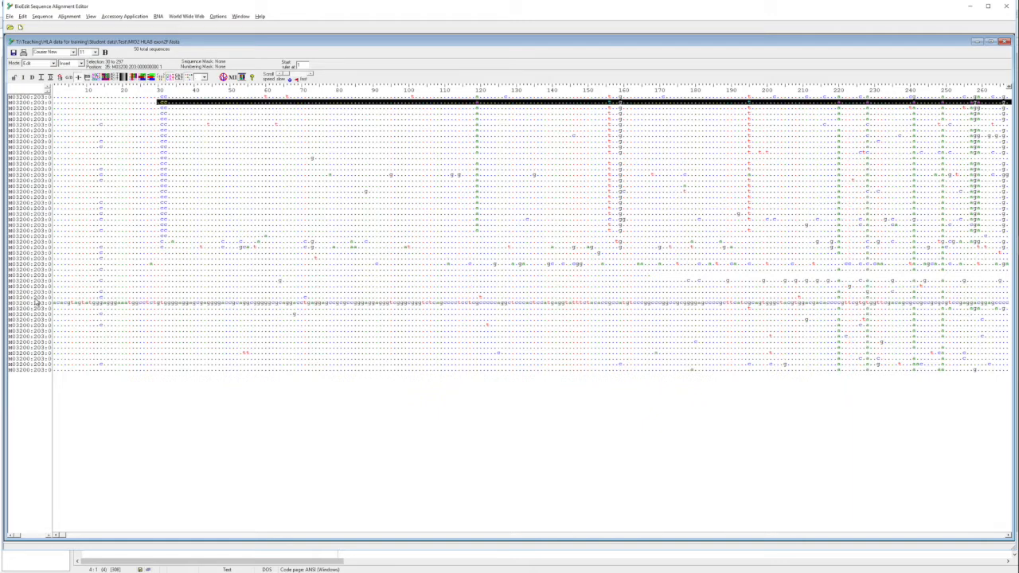
right_click(36, 298)
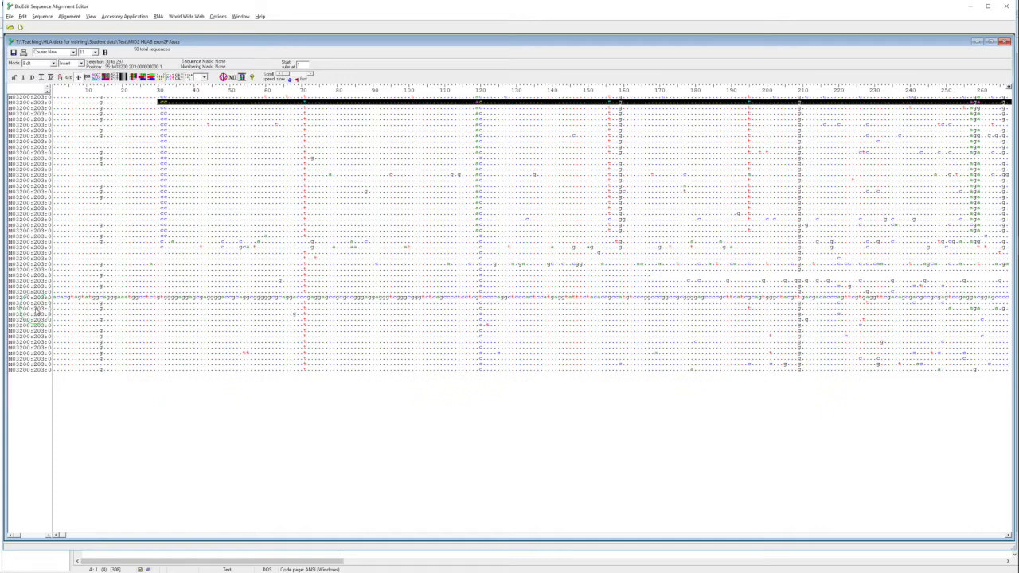
right_click(36, 309)
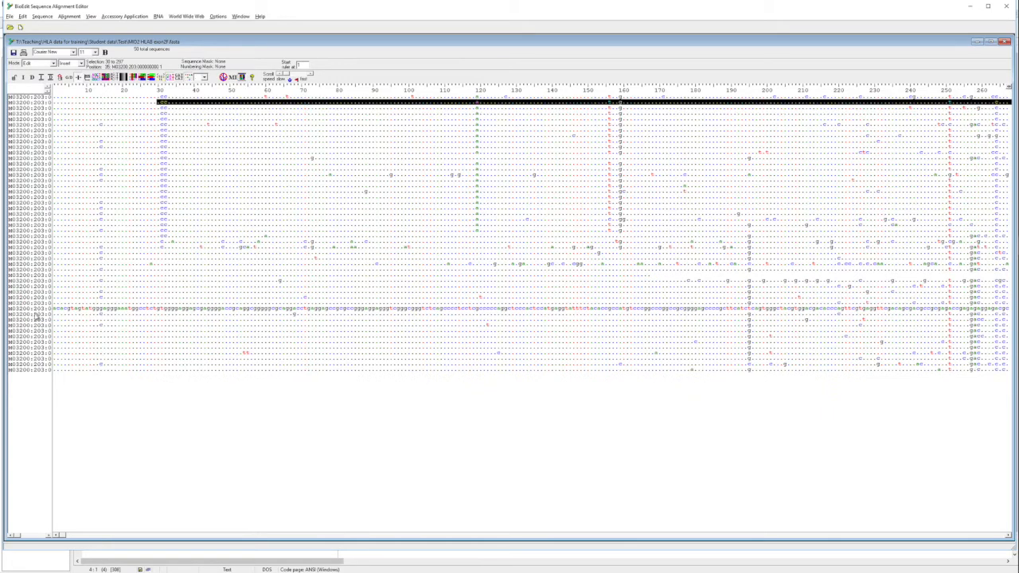
right_click(36, 314)
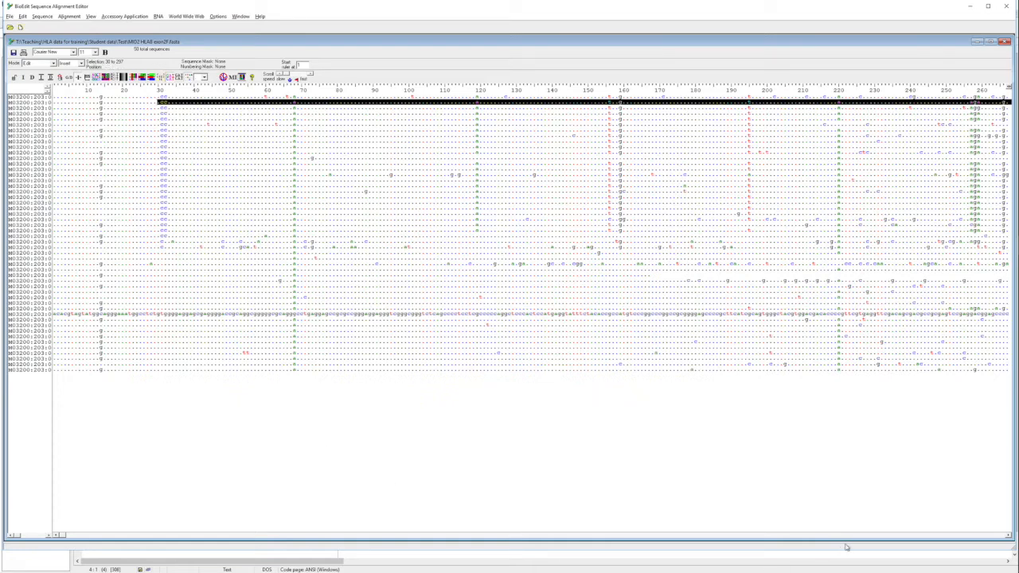
left_click(882, 536)
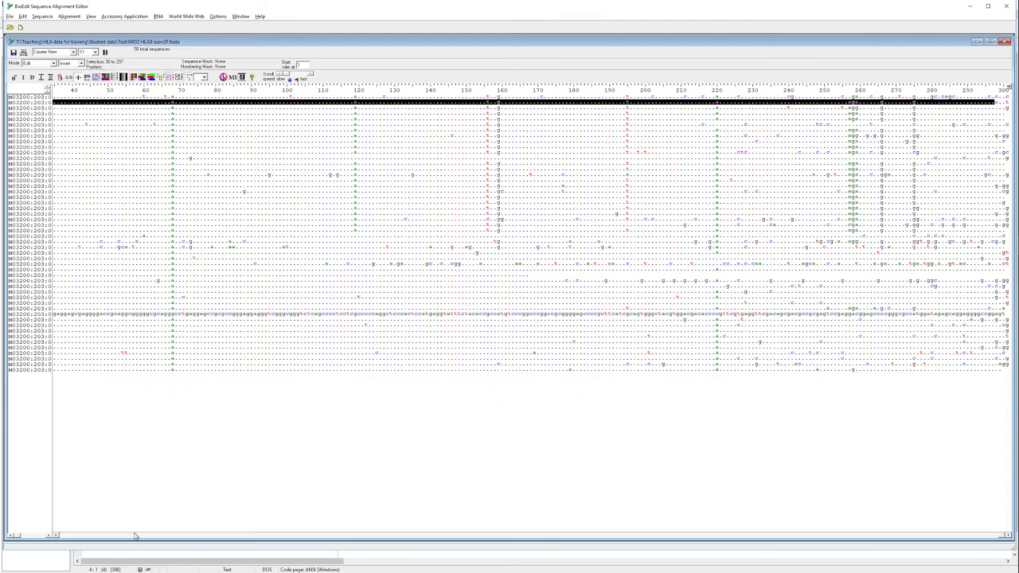
scroll(133, 536, "left", 3)
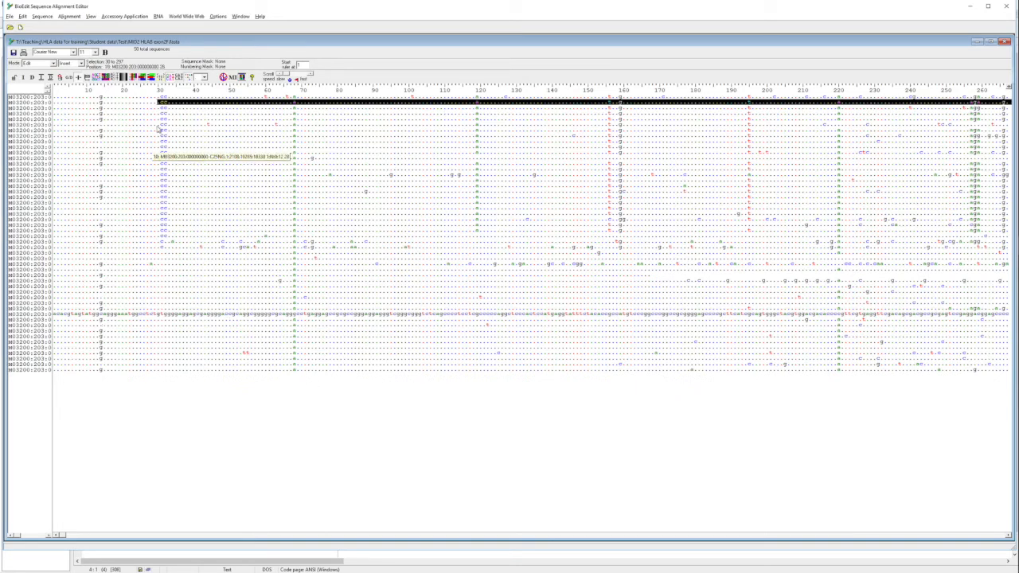
- Copy positions 30 to 297 of sequence 40 and paste them below the ">MID2 HLAB ex2F b" header in PSPad
left_click(159, 90)
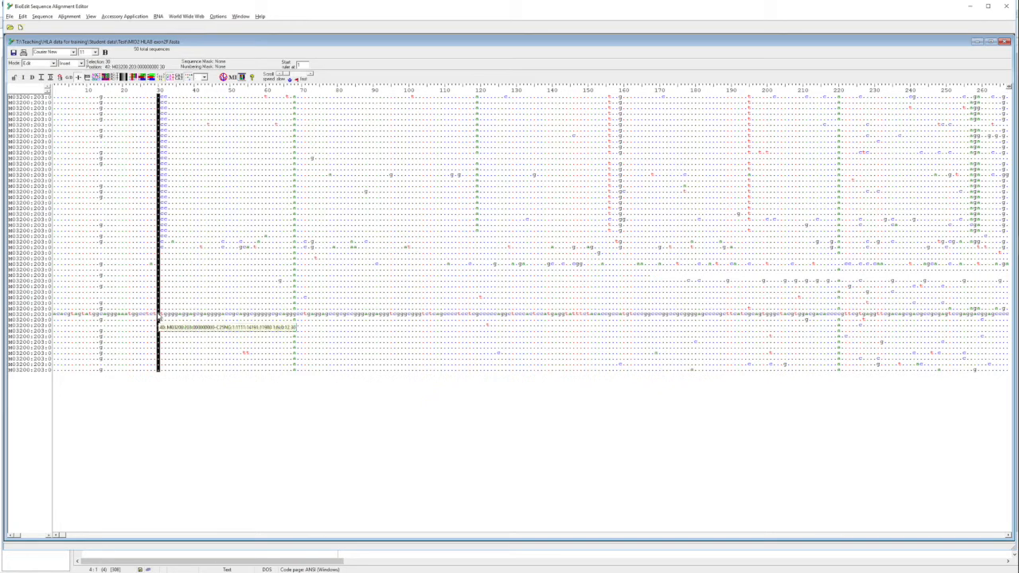
left_click(158, 315)
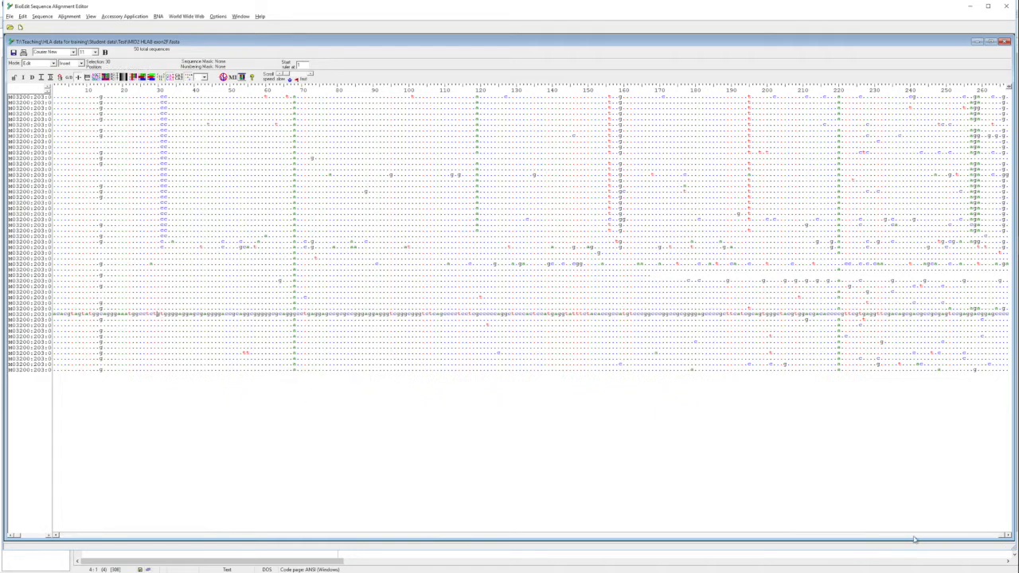
left_click(1008, 535)
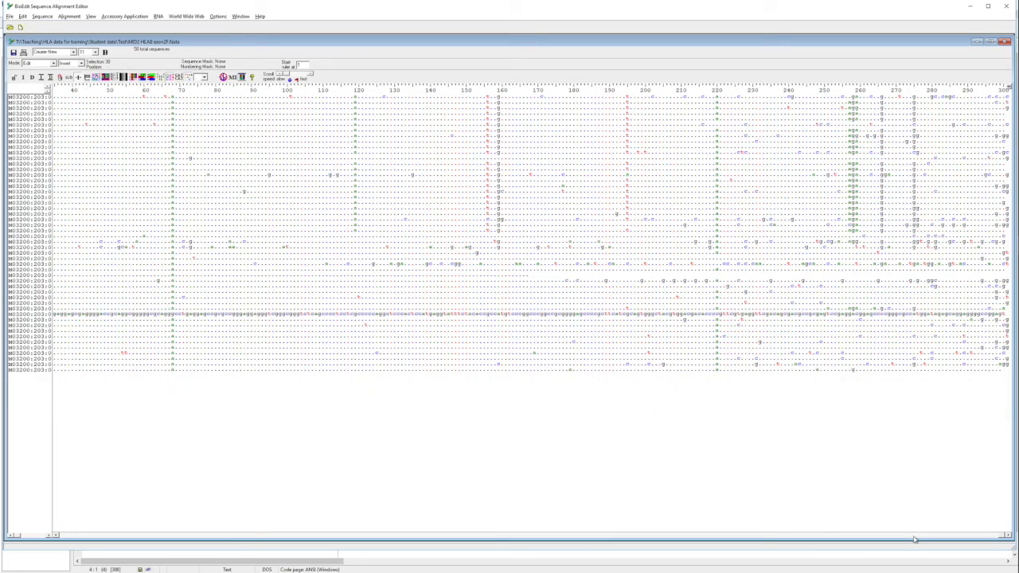
left_click(996, 316, "shift")
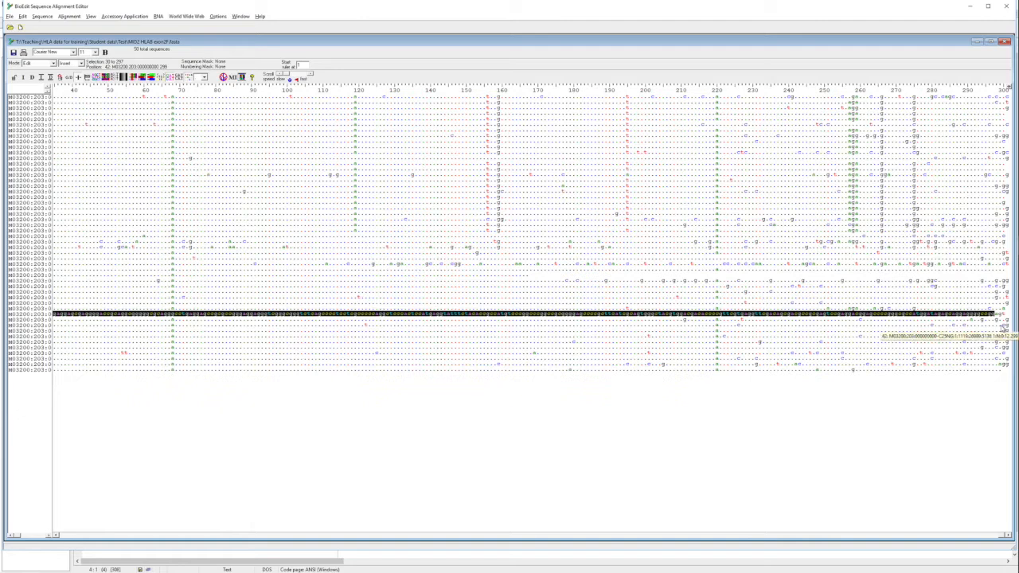
key("alt+Tab")
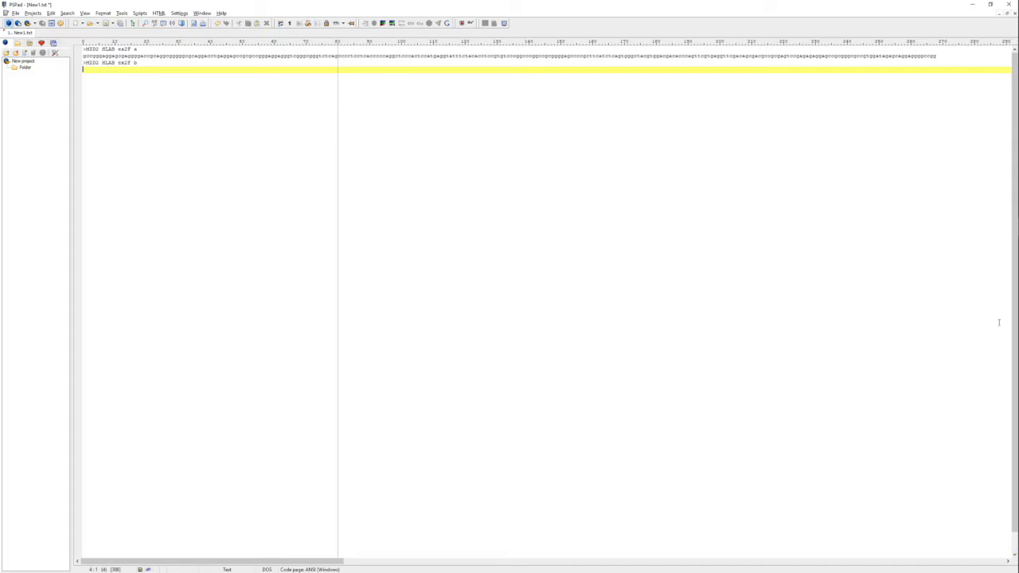
key("ctrl+v")
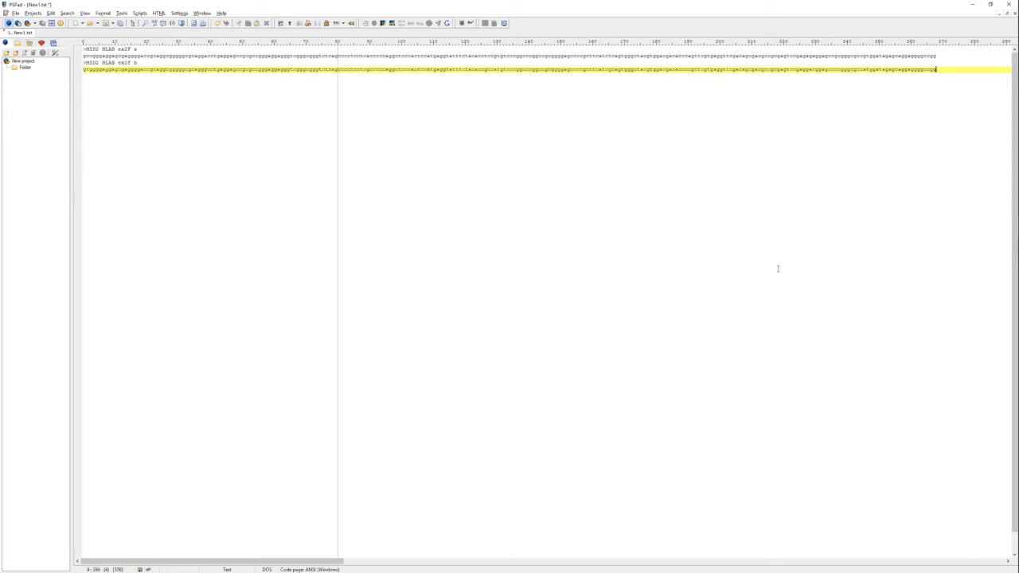
- Switch to BioEdit and copy positions 68 to 220 of sequence 40, the stretch spanning its two errors
key("alt+Tab")
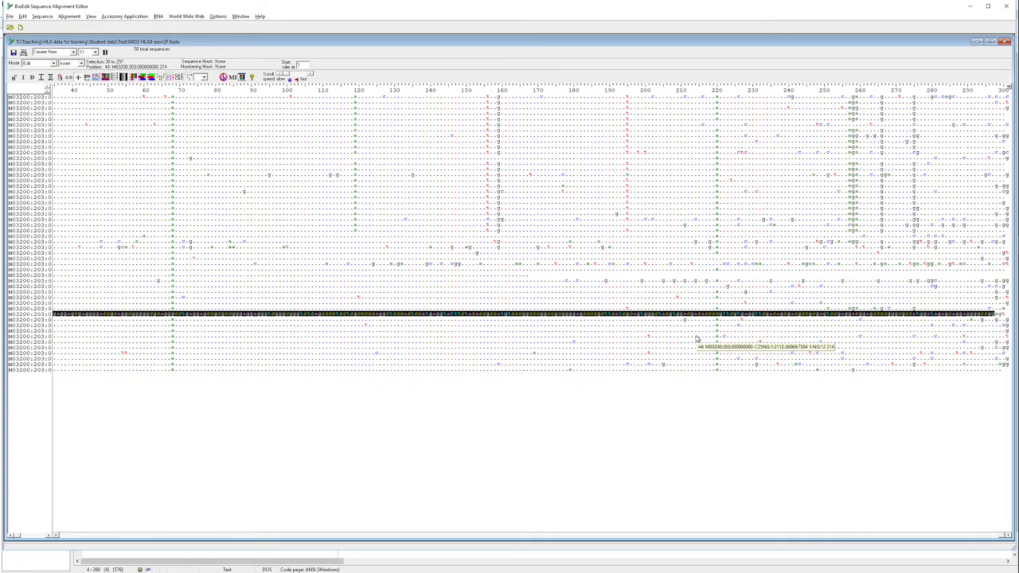
left_click(172, 316)
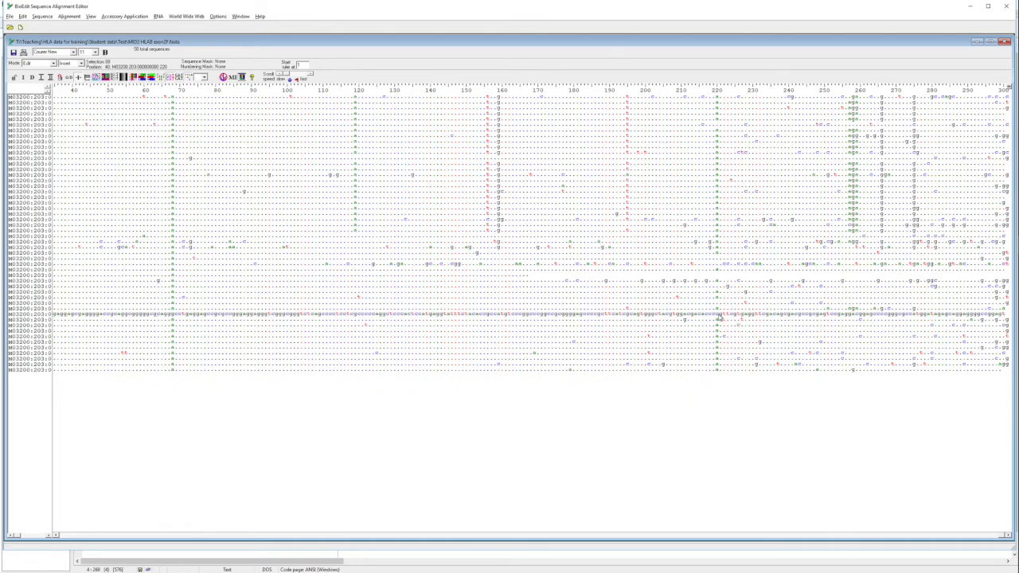
left_click(719, 315, "shift")
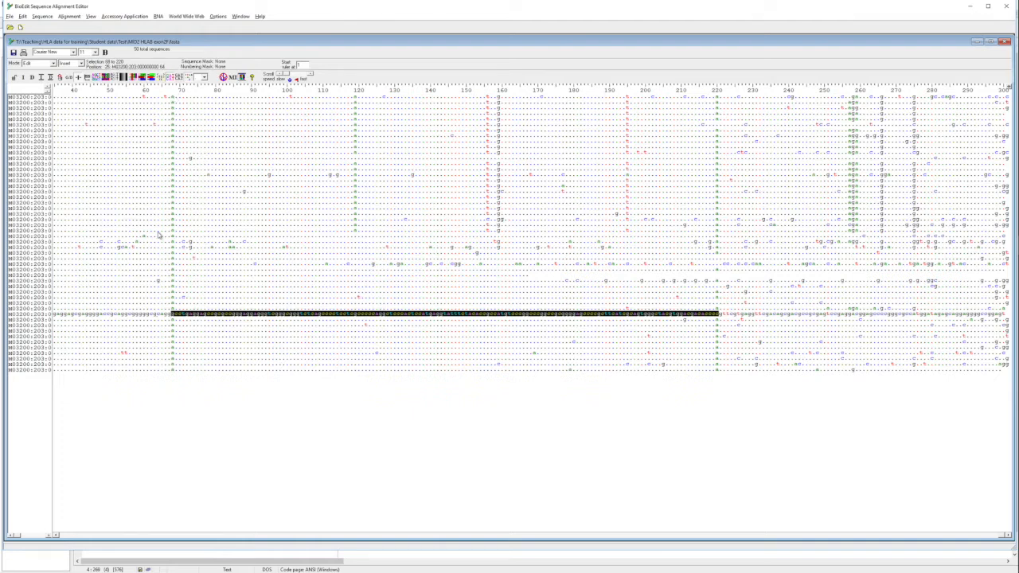
left_click(65, 536)
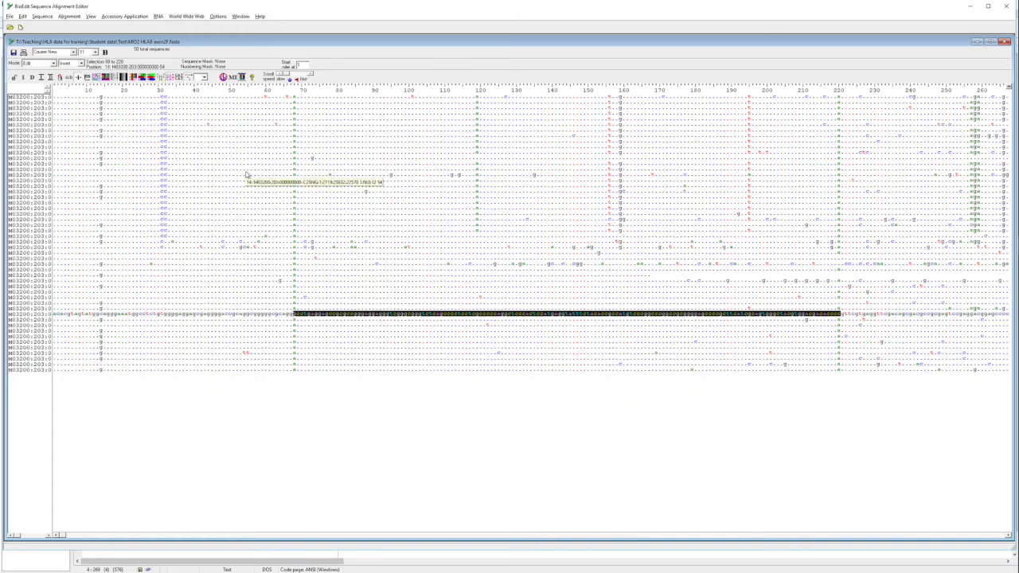
- Switch to PSPad and search for the copied segment so that it is selected in the second allele's sequence
key("alt+Tab")
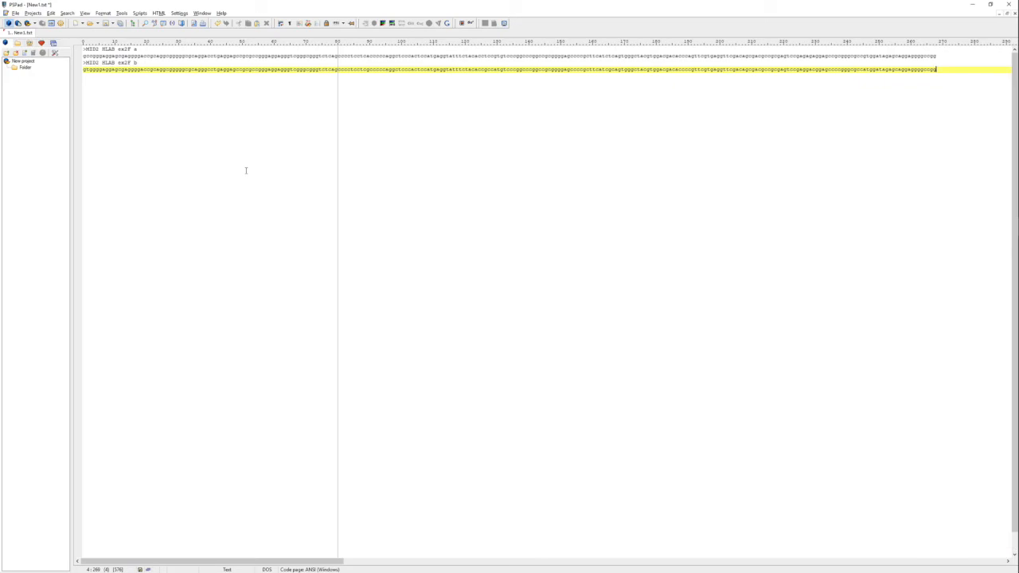
left_click(328, 62)
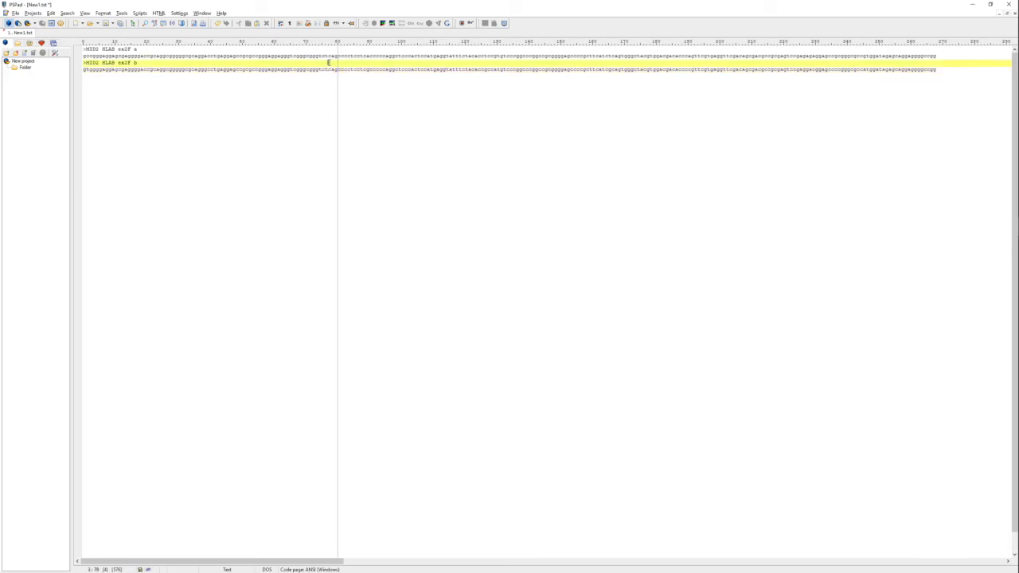
key("ctrl+f")
key("ctrl+v")
left_click(577, 317)
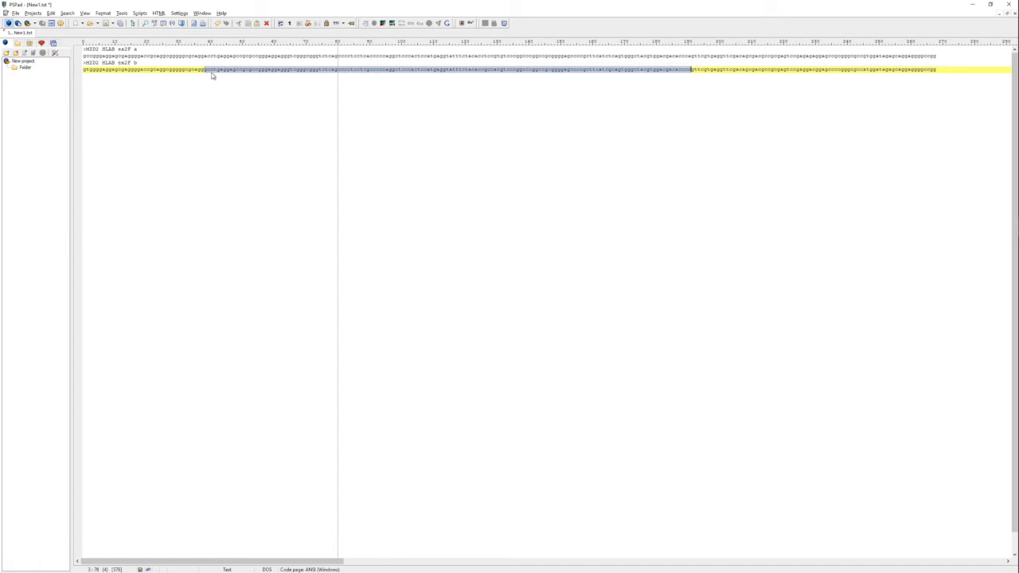
- Copy positions 68 to 220 of sequence 43 in BioEdit and paste them over the selected segment in PSPad
key("alt+Tab")
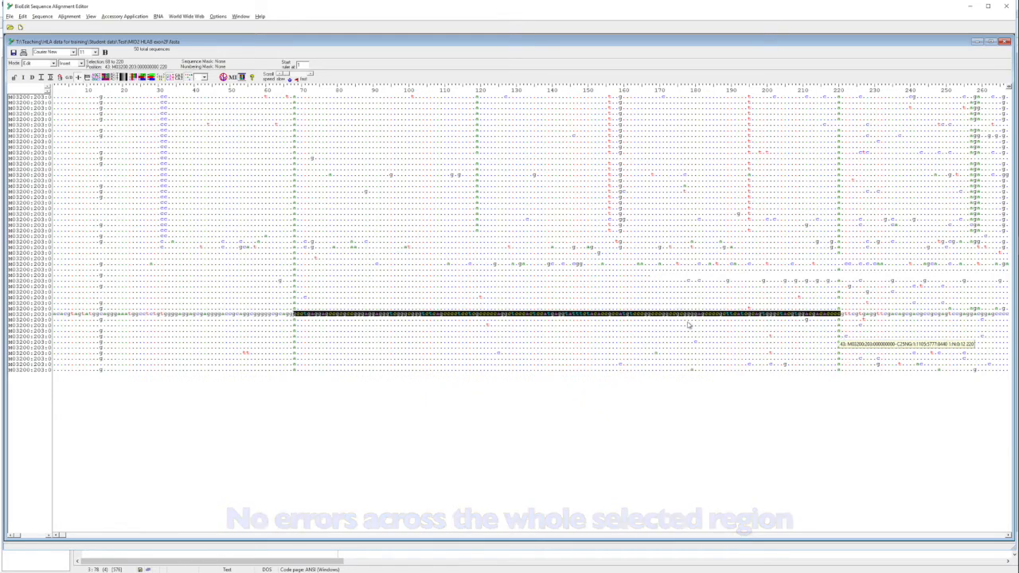
left_click(841, 335)
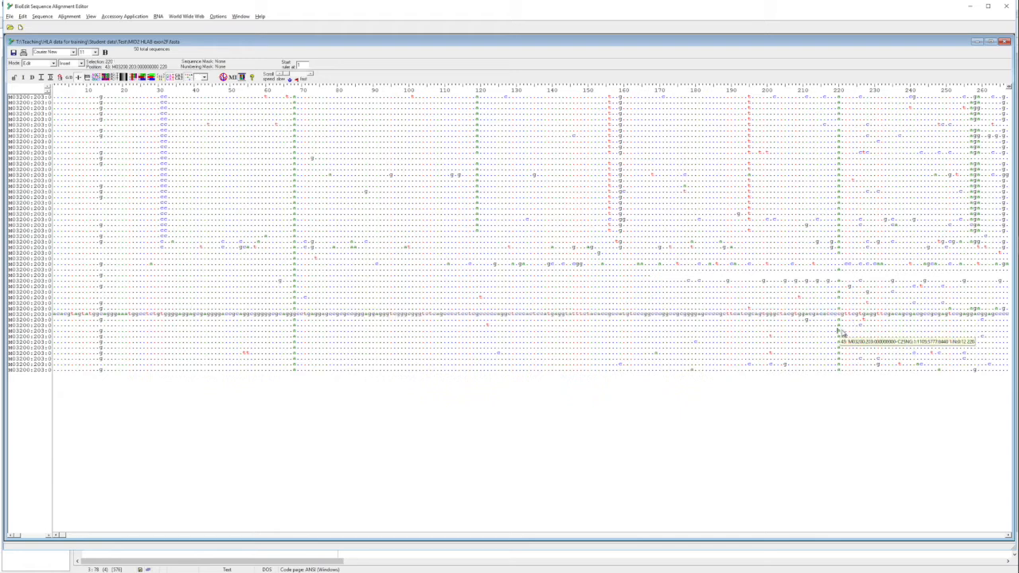
left_click(294, 333, "shift")
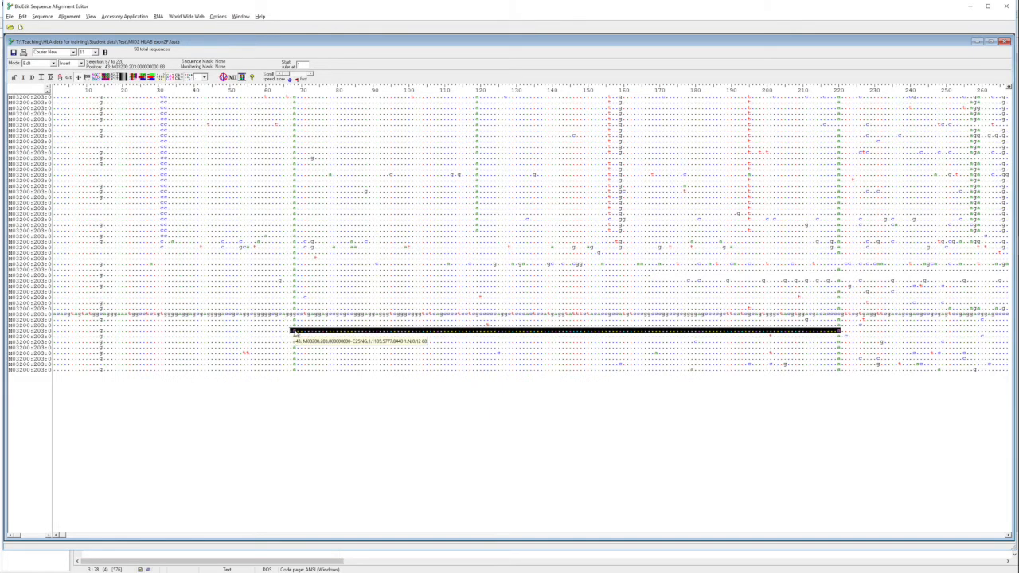
left_click(294, 334)
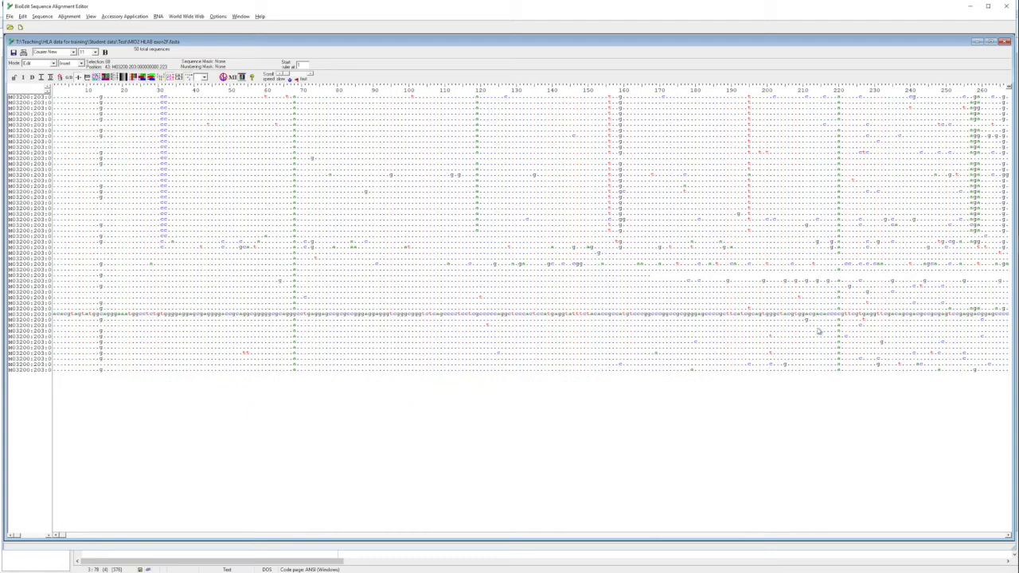
left_click(841, 333, "shift")
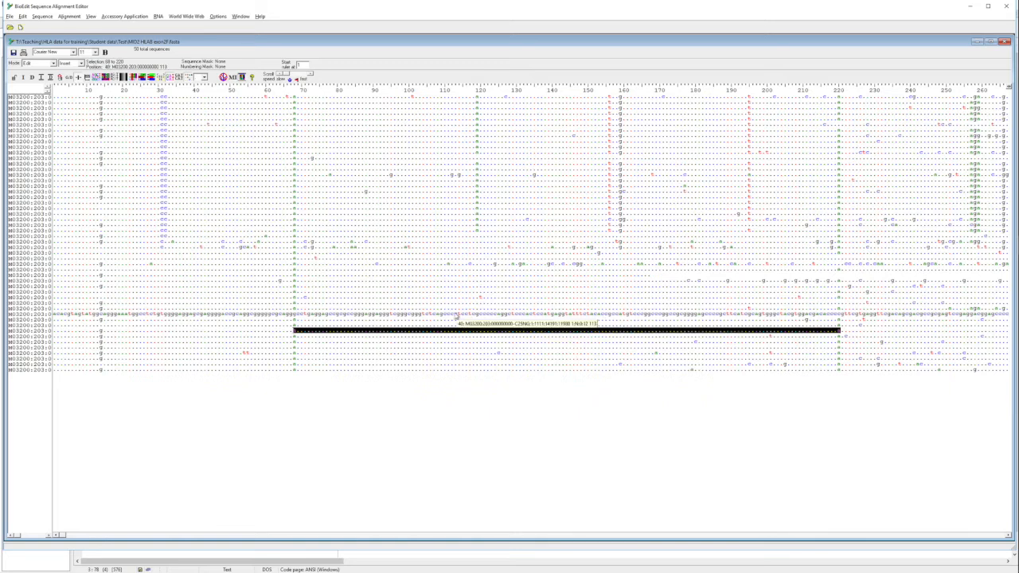
key("alt+Tab")
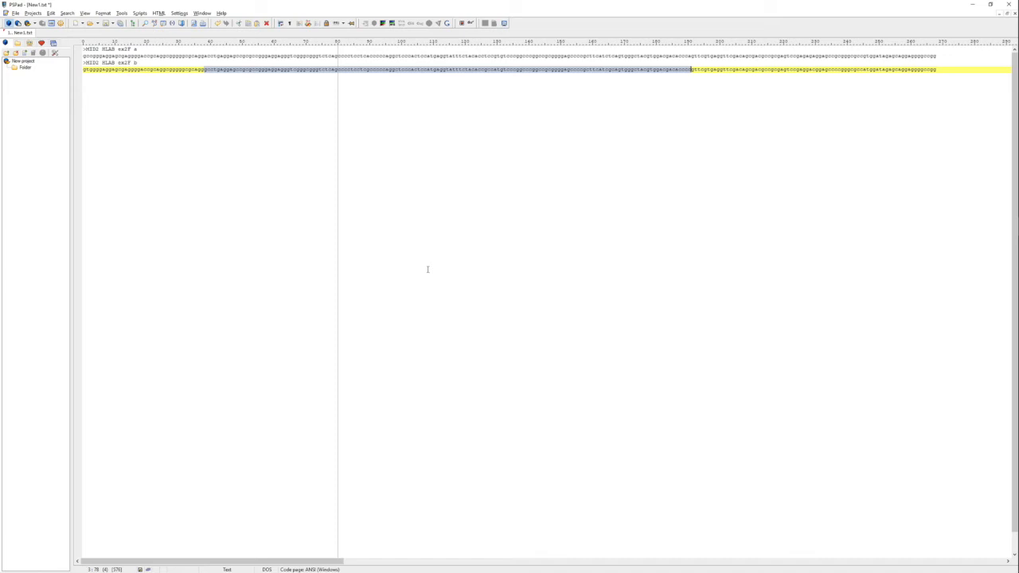
key("Right")
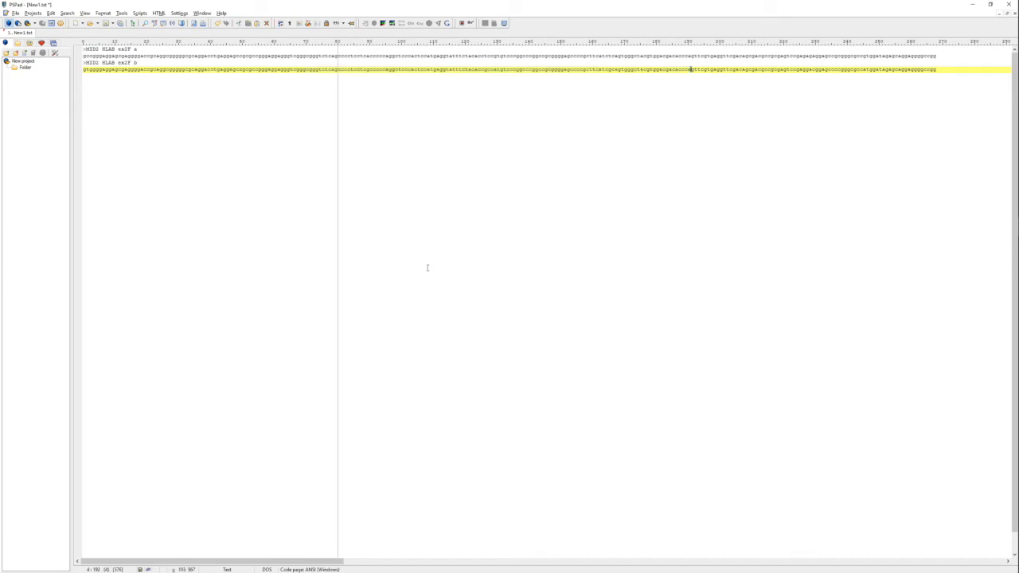